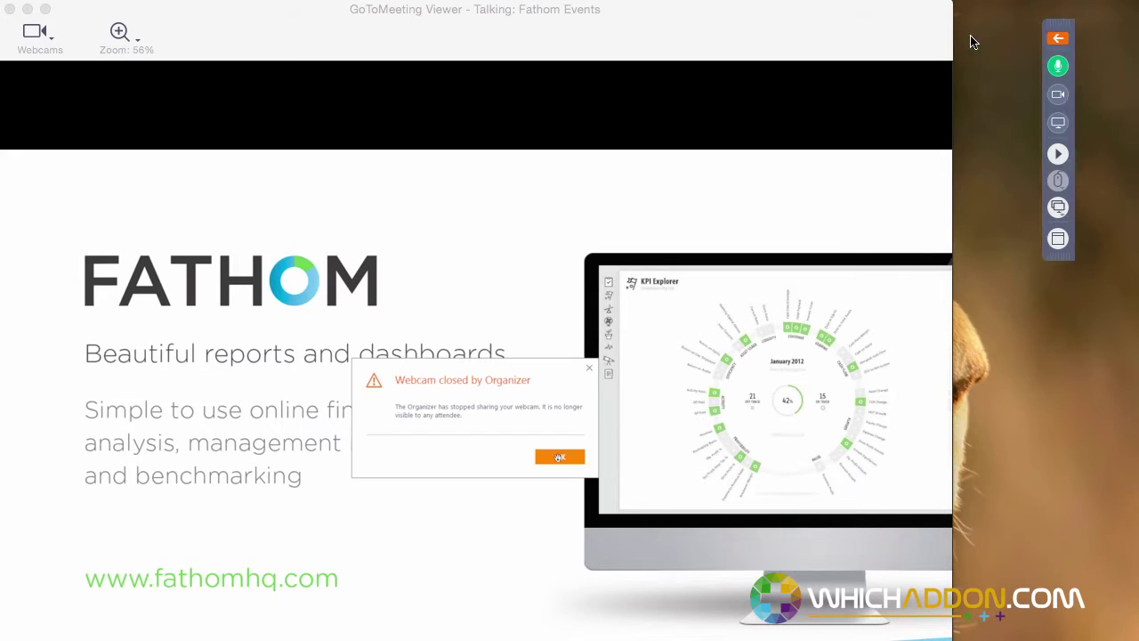
Dismiss the 'Webcam closed by Organizer' notice and widen the viewer window to the screen edge
{"action": "left_click", "coordinate": [558, 457]}
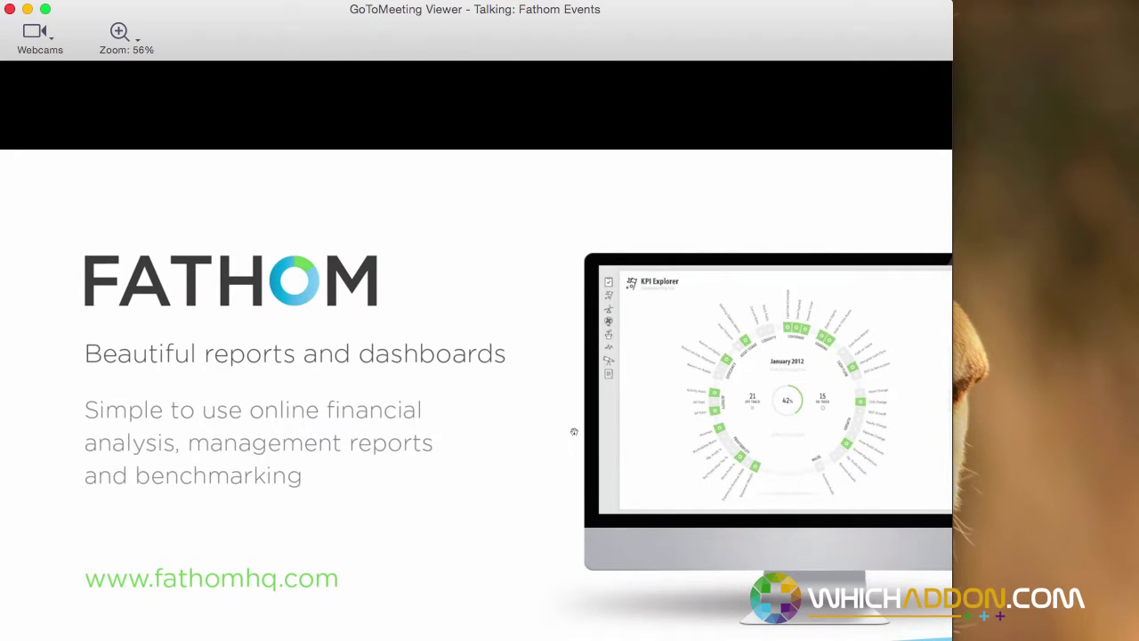
{"action": "left_click_drag", "start_coordinate": [951, 633], "coordinate": [1134, 628]}
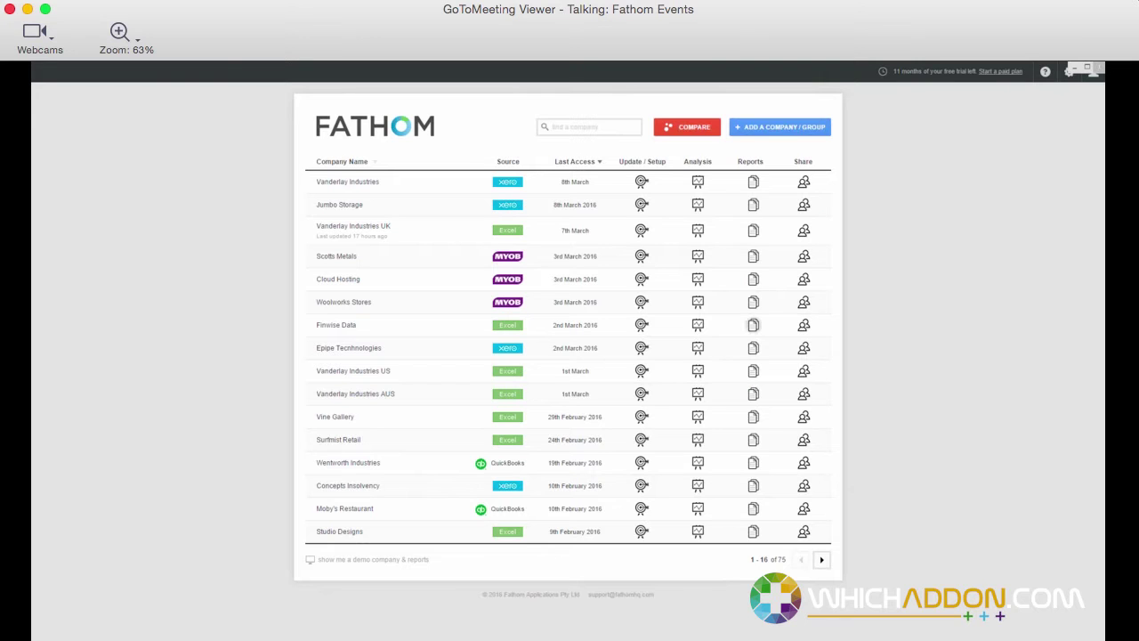
Look over the add-company options (Xero, QuickBooks, MYOB, Excel, group), then close them without adding anything
{"action": "left_click", "coordinate": [780, 130]}
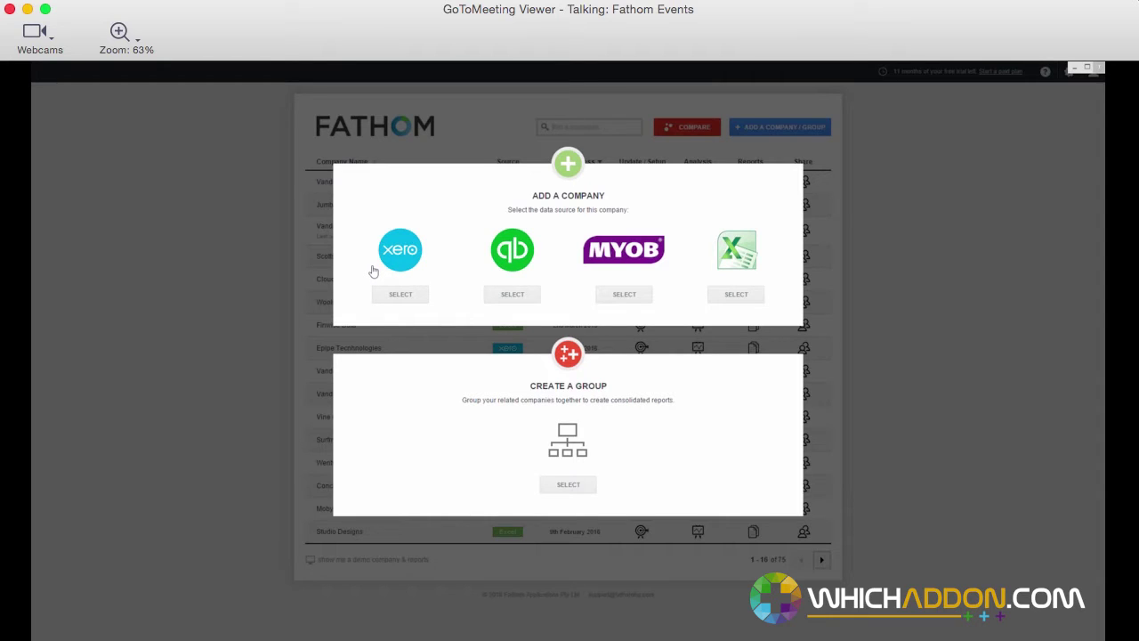
{"action": "left_click", "coordinate": [211, 225]}
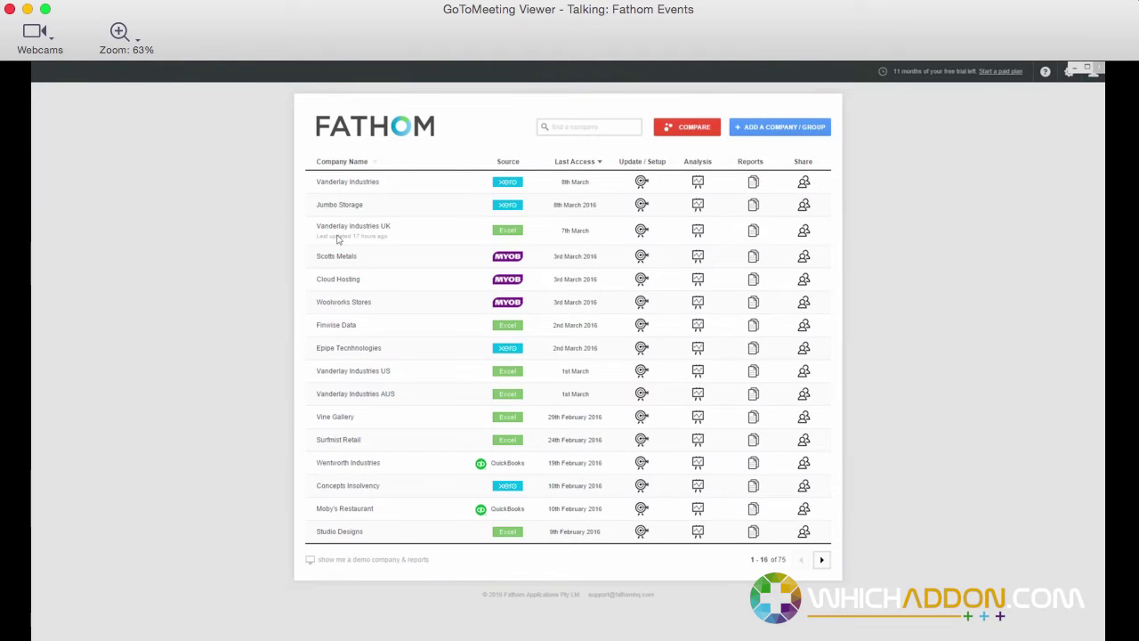
Open Vanderlay Industries' analysis and switch the KPI table to Nov 2014
{"action": "left_click", "coordinate": [698, 182]}
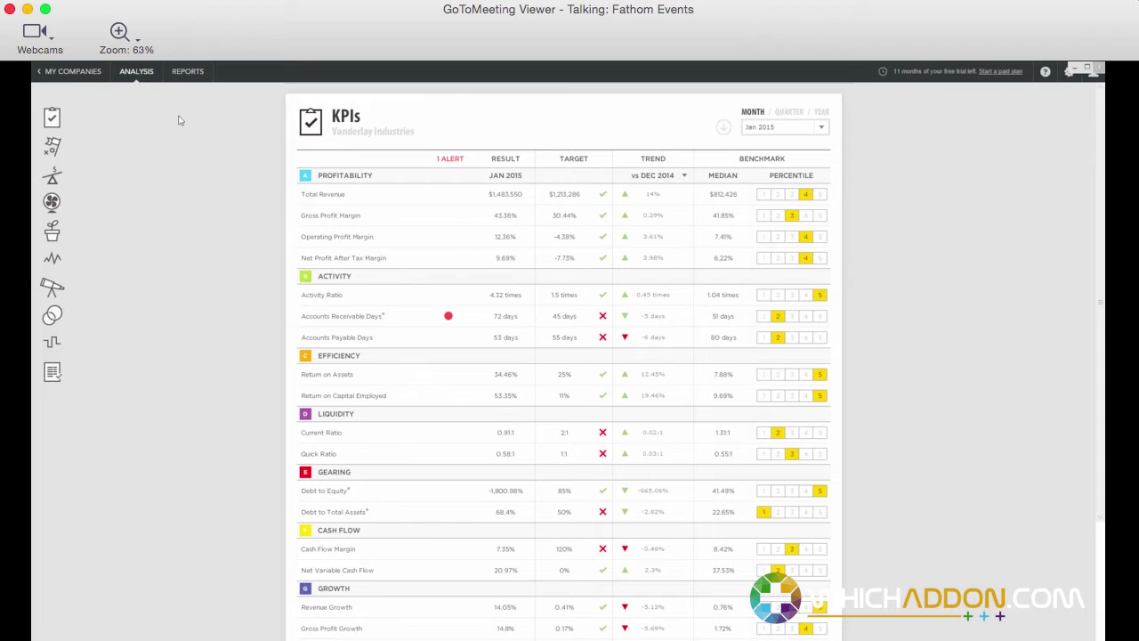
{"action": "mouse_move", "coordinate": [109, 116]}
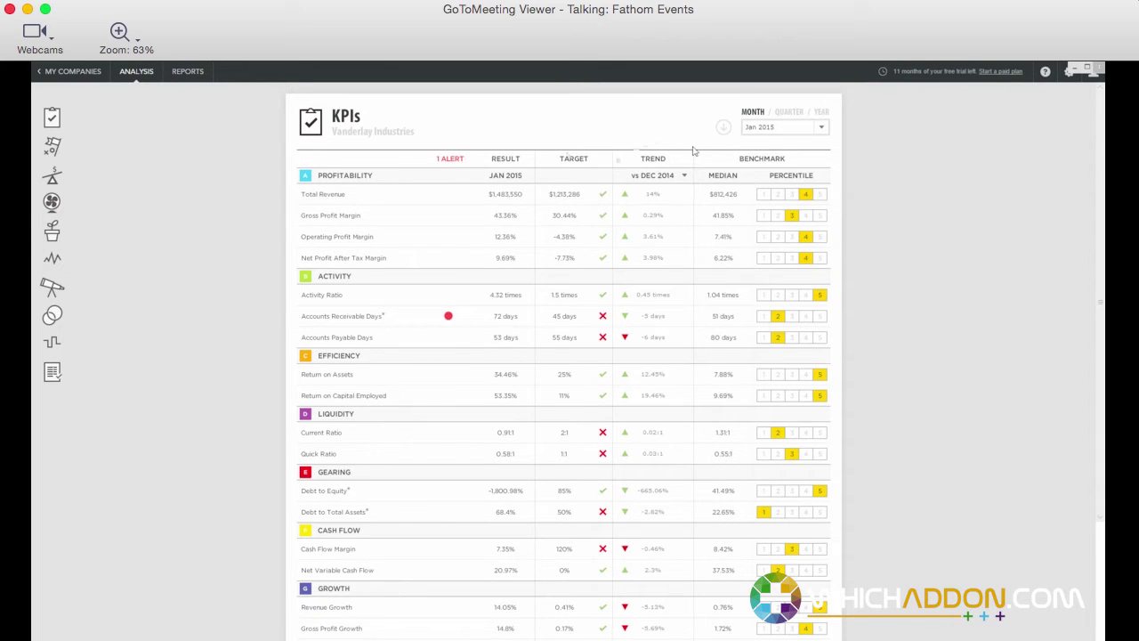
{"action": "left_click", "coordinate": [767, 129]}
{"action": "left_click", "coordinate": [767, 240]}
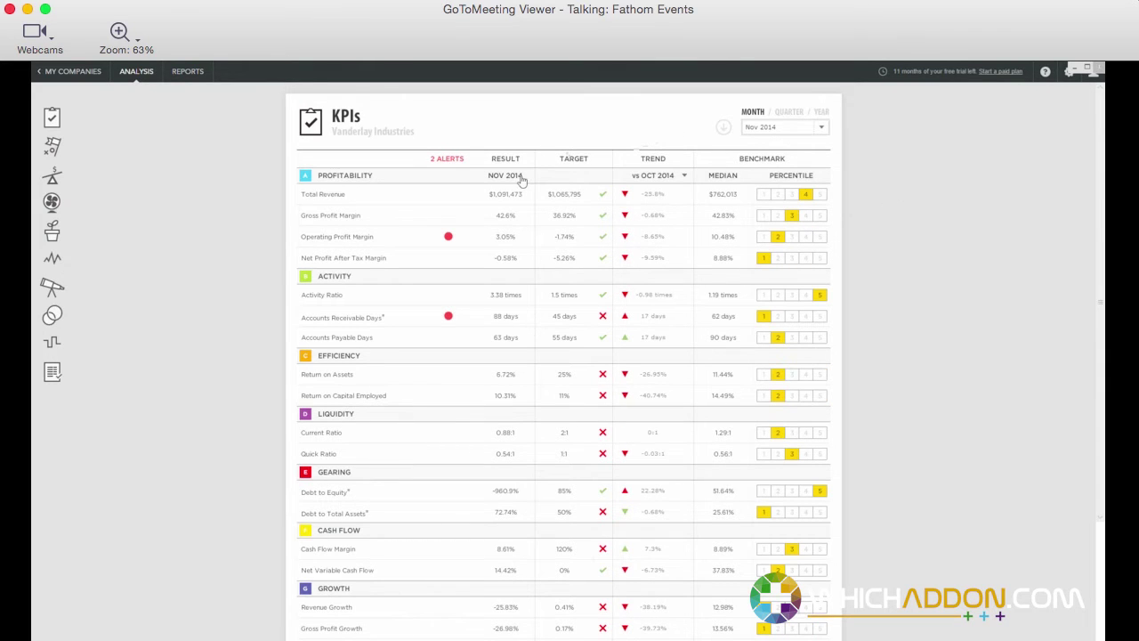
Review the Operating Profit Margin and Return on Capital Employed detail popups
{"action": "left_click", "coordinate": [473, 234]}
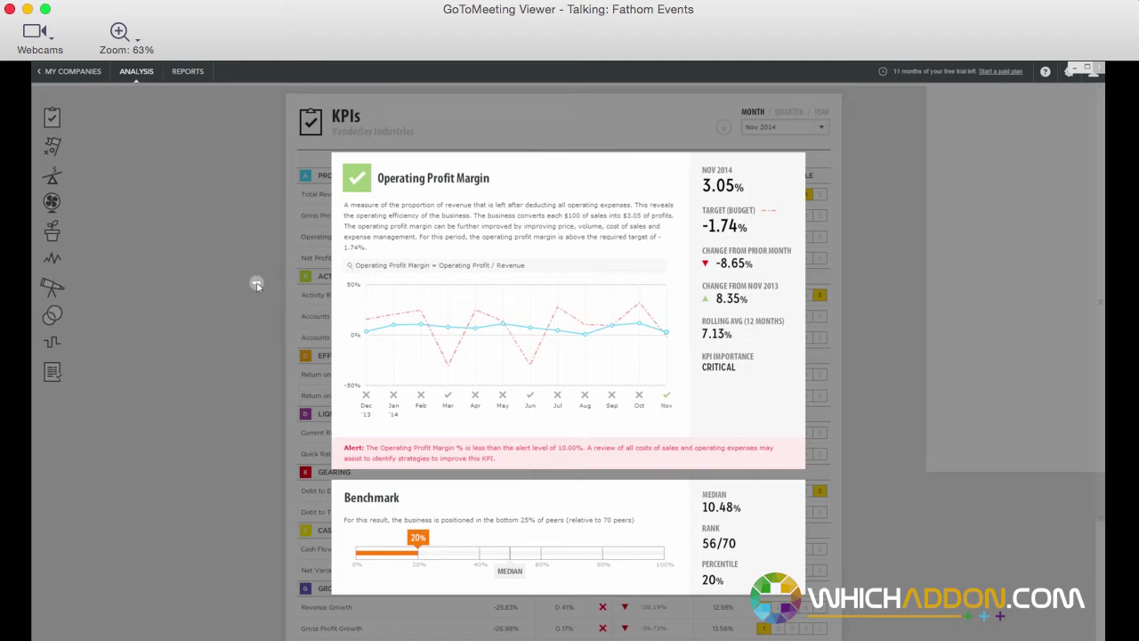
{"action": "left_click", "coordinate": [257, 284]}
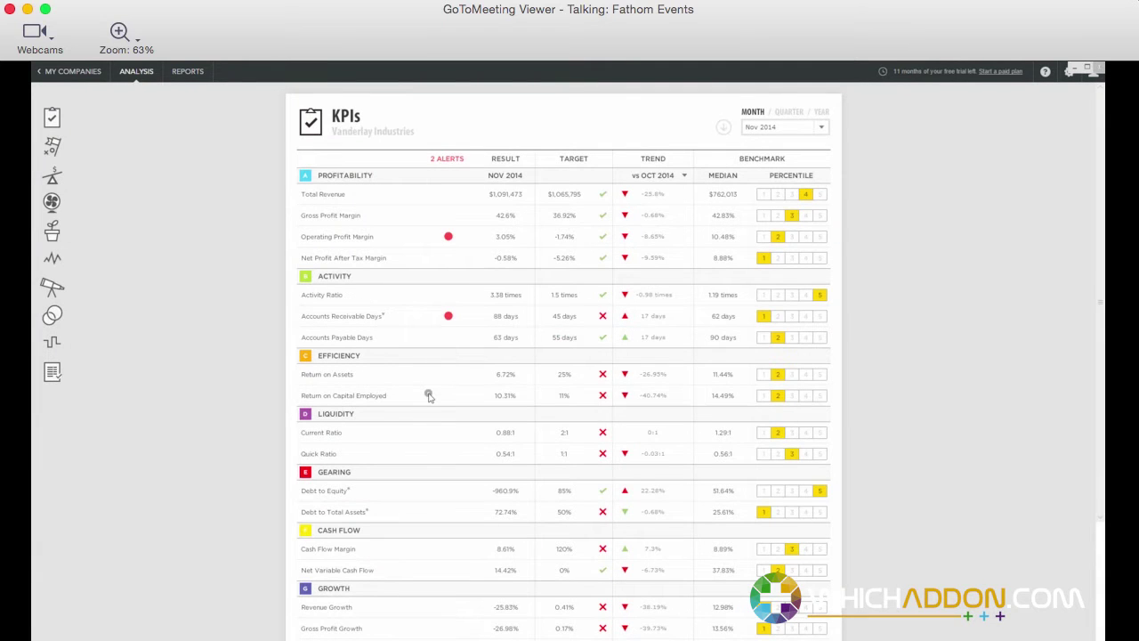
{"action": "left_click", "coordinate": [429, 396]}
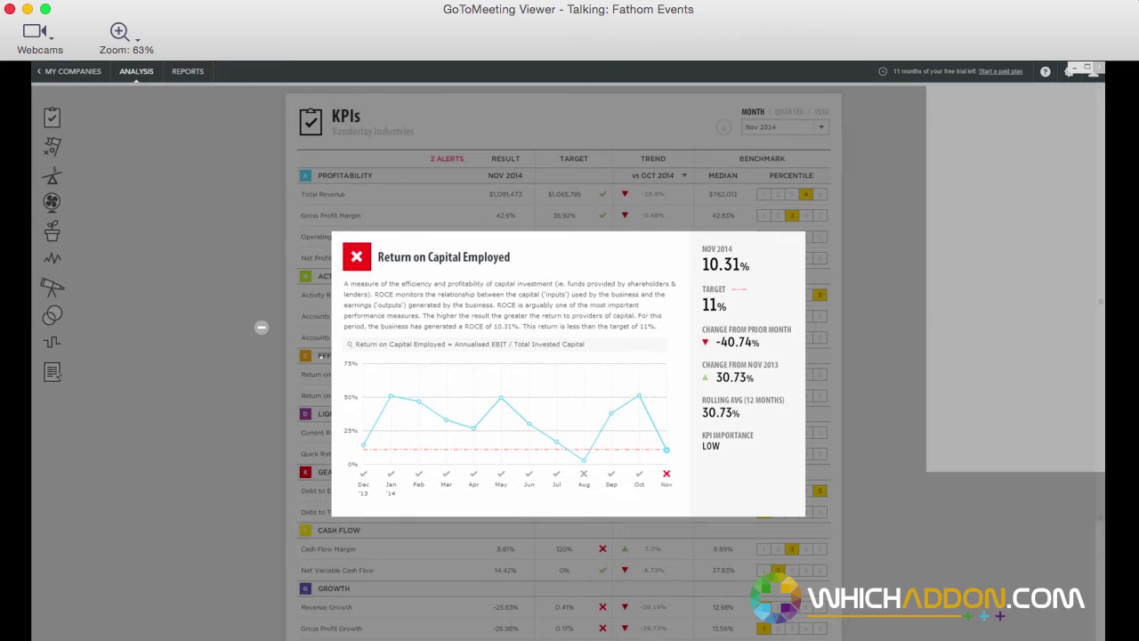
{"action": "left_click", "coordinate": [262, 327]}
Open the KPI Explorer wheel and switch it to Jan 2015
{"action": "left_click", "coordinate": [96, 152]}
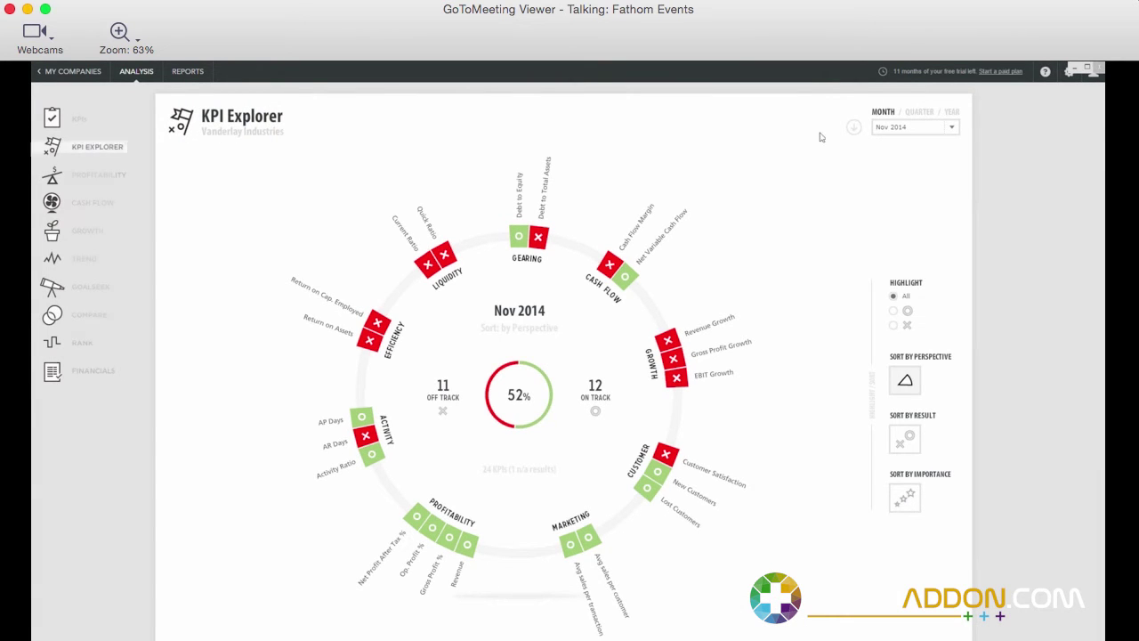
{"action": "left_click", "coordinate": [916, 127]}
{"action": "scroll", "coordinate": [899, 269], "scroll_direction": "down", "scroll_amount": 2}
{"action": "left_click", "coordinate": [899, 269]}
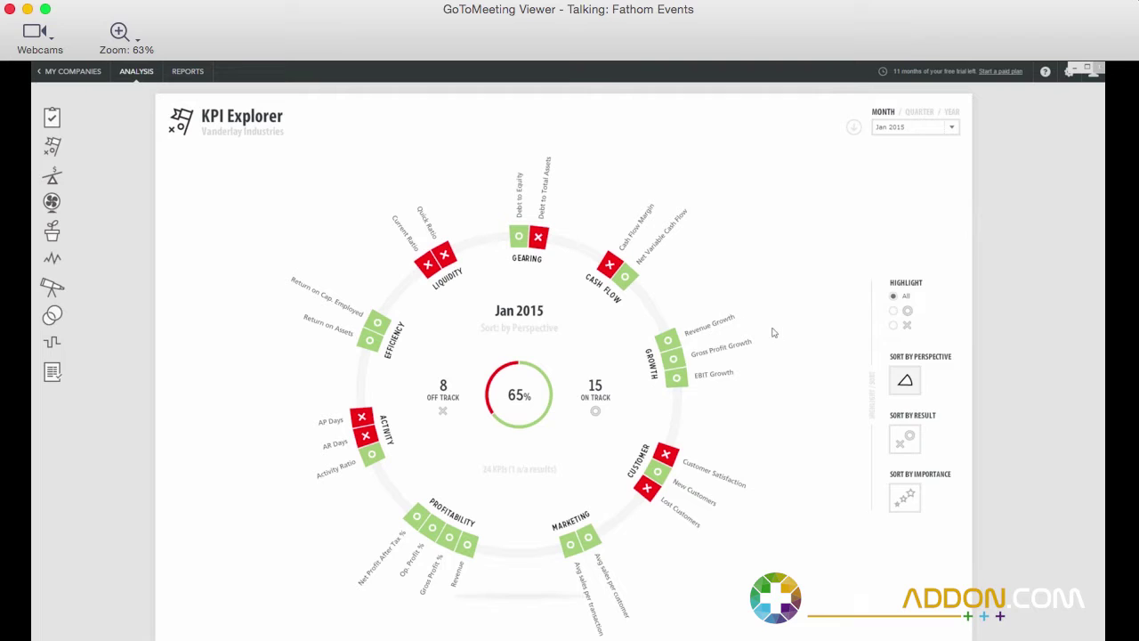
Highlight on-track, off-track, then all KPIs, and regroup by importance then perspective
{"action": "mouse_move", "coordinate": [422, 518]}
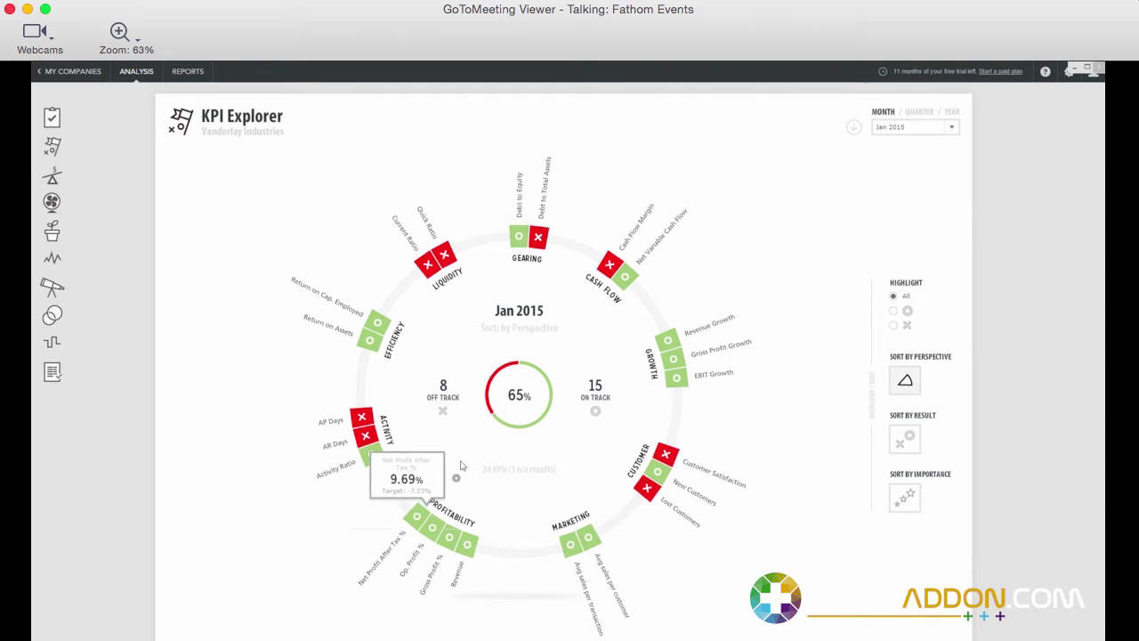
{"action": "mouse_move", "coordinate": [663, 336]}
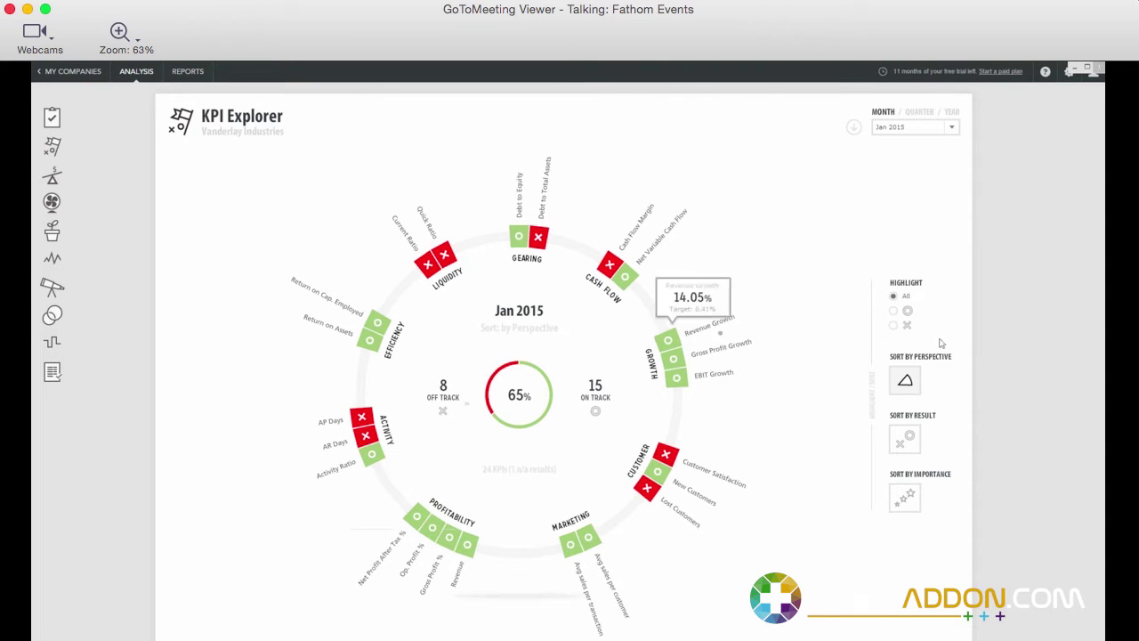
{"action": "left_click", "coordinate": [896, 313]}
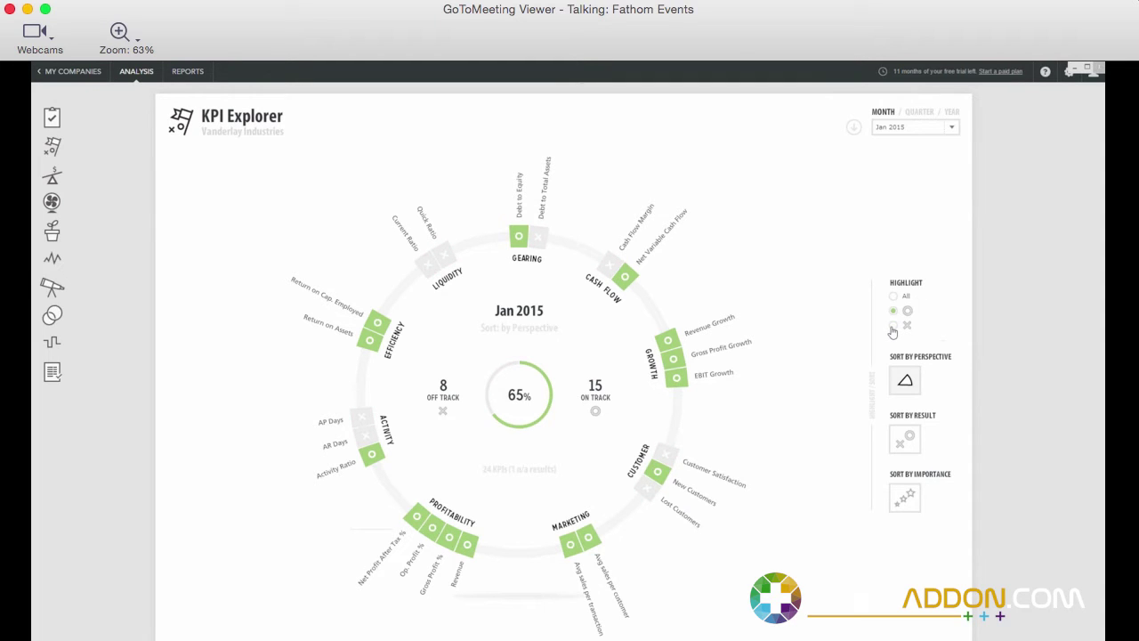
{"action": "left_click", "coordinate": [893, 325]}
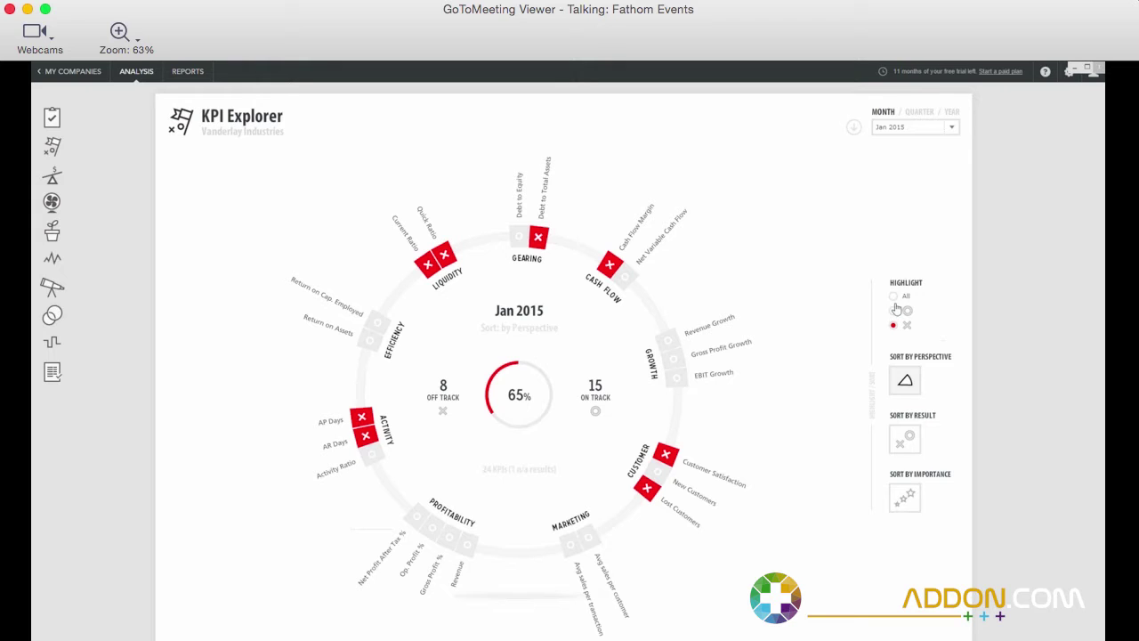
{"action": "left_click", "coordinate": [895, 297]}
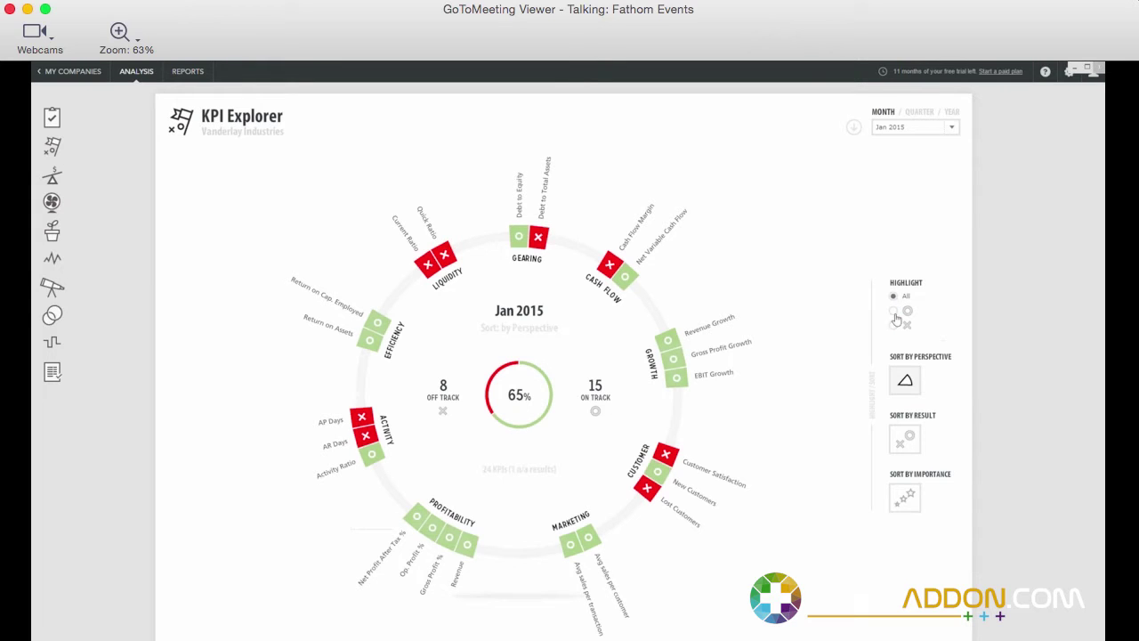
{"action": "left_click", "coordinate": [906, 497]}
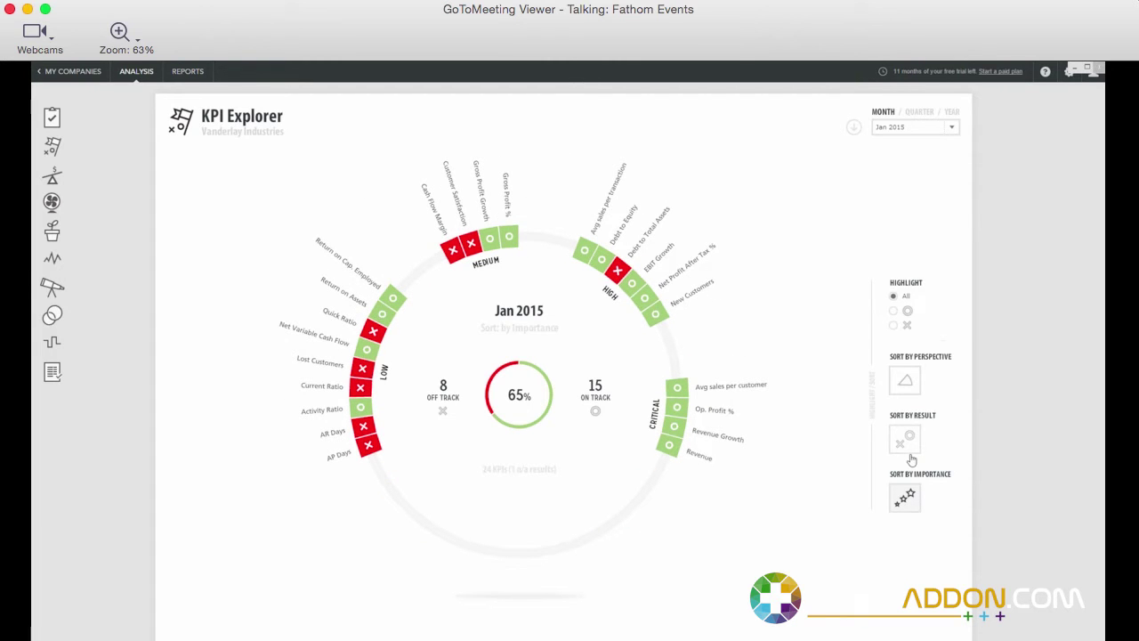
{"action": "left_click", "coordinate": [902, 389]}
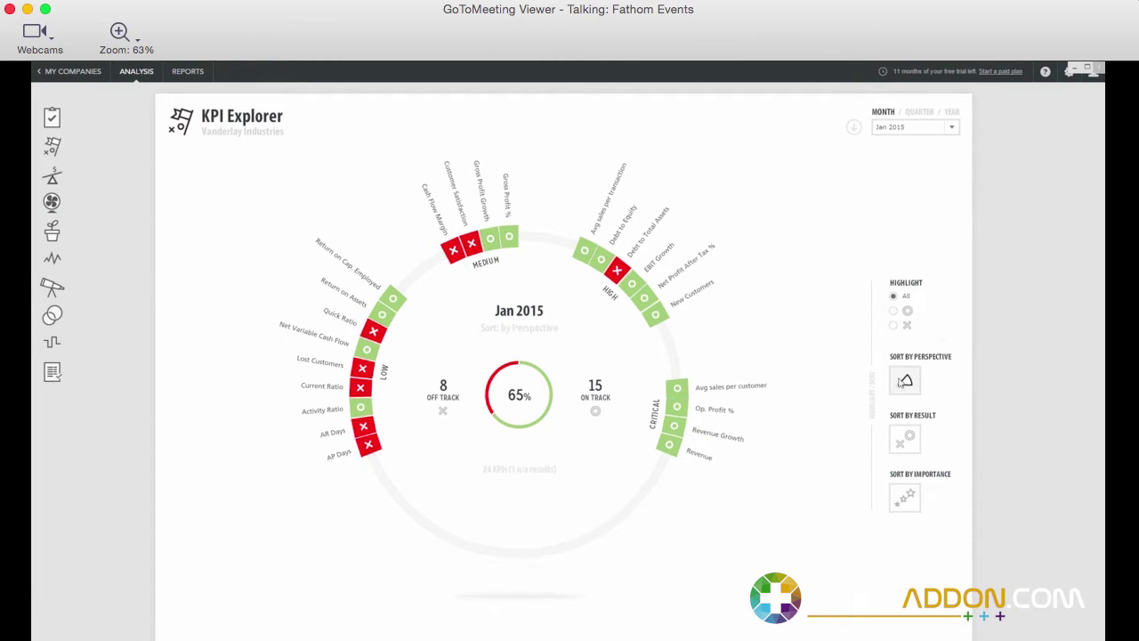
Switch the wheel to Nov 2014, compare quarter and year views, ending on monthly results
{"action": "left_click", "coordinate": [921, 136]}
{"action": "left_click", "coordinate": [852, 164]}
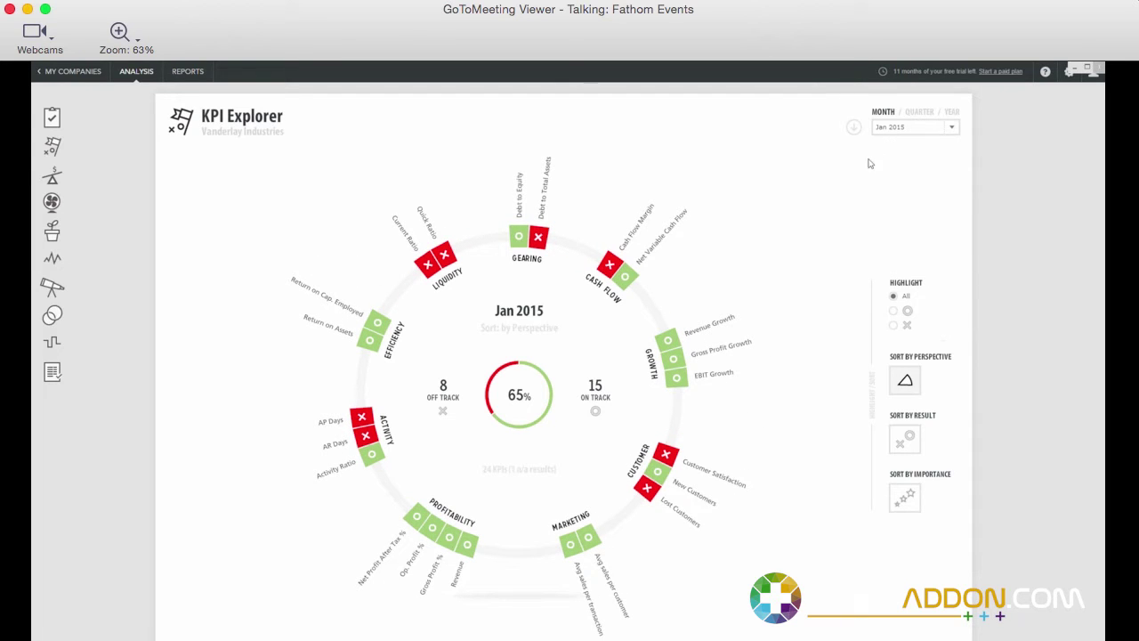
{"action": "left_click", "coordinate": [917, 132]}
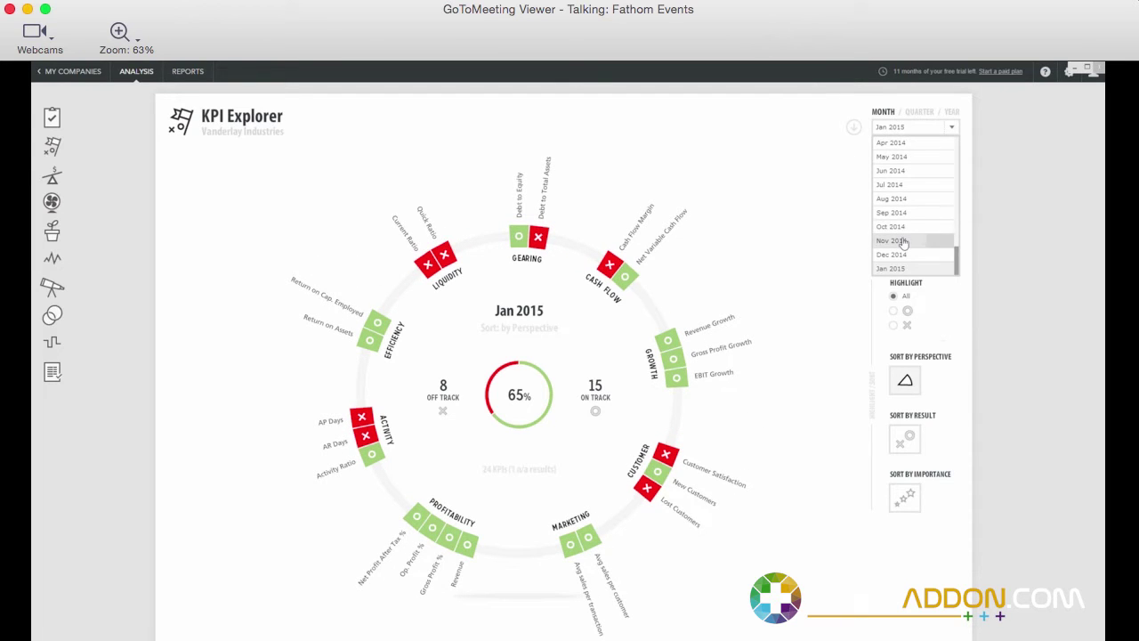
{"action": "left_click", "coordinate": [893, 240]}
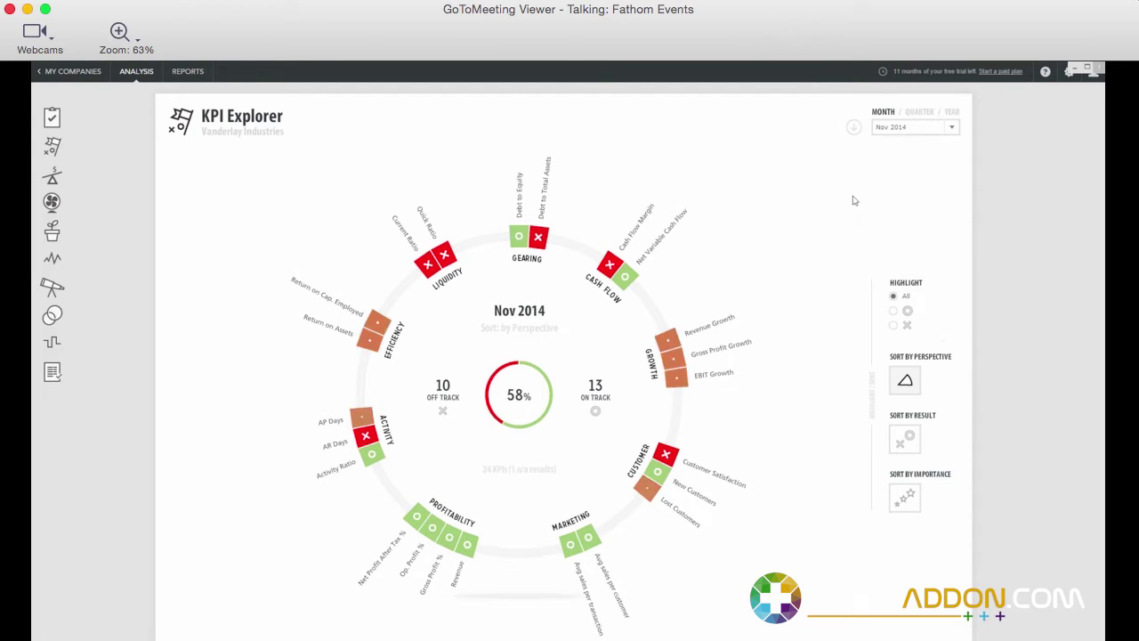
{"action": "left_click", "coordinate": [917, 114]}
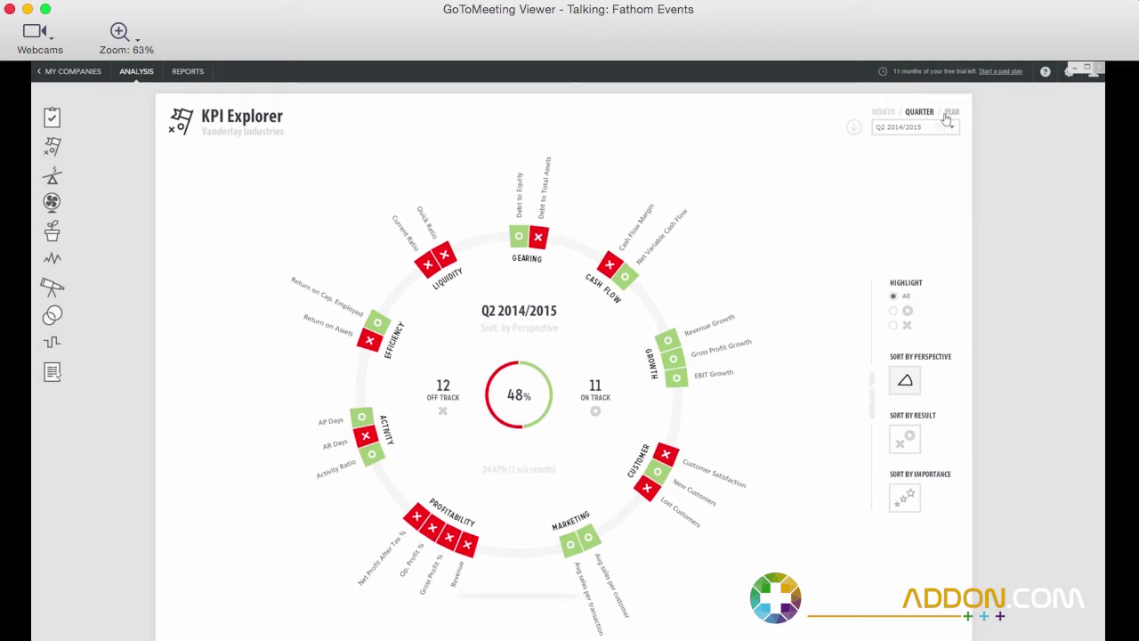
{"action": "left_click", "coordinate": [946, 117]}
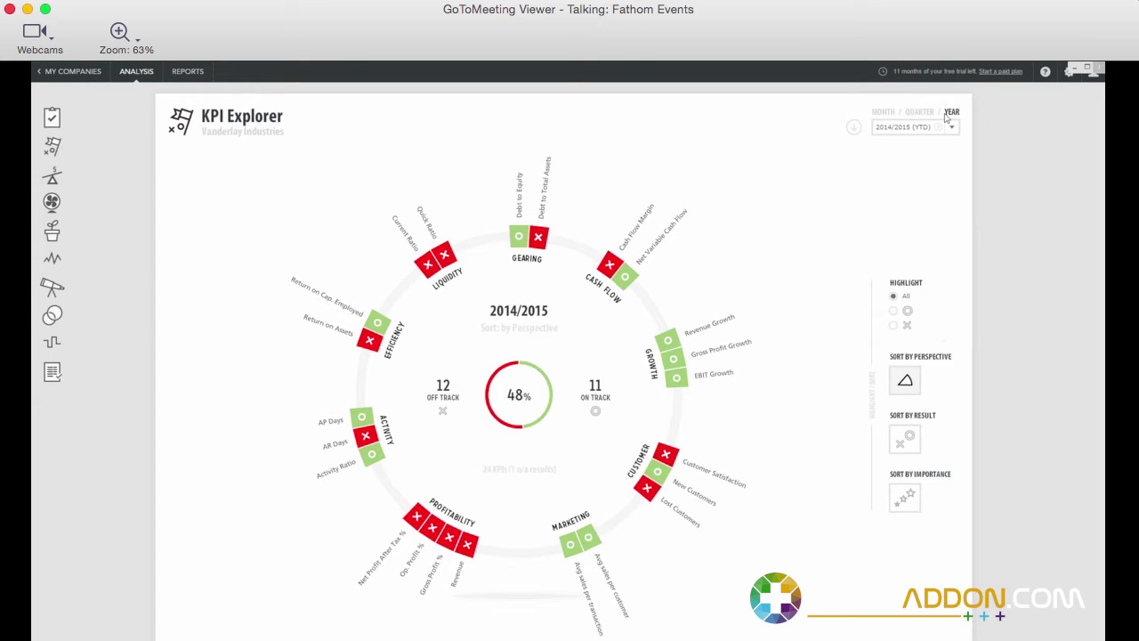
{"action": "left_click", "coordinate": [886, 114]}
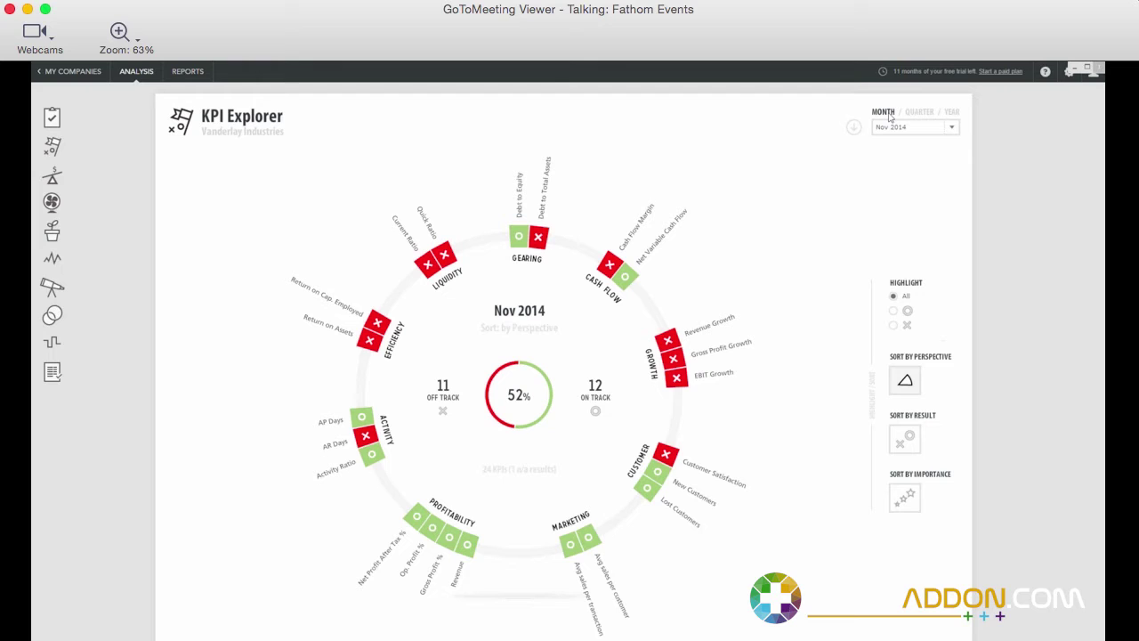
Show Profitability for Jan 2015 and check the Revenue breakdown before viewing the breakeven chart
{"action": "left_click", "coordinate": [95, 183]}
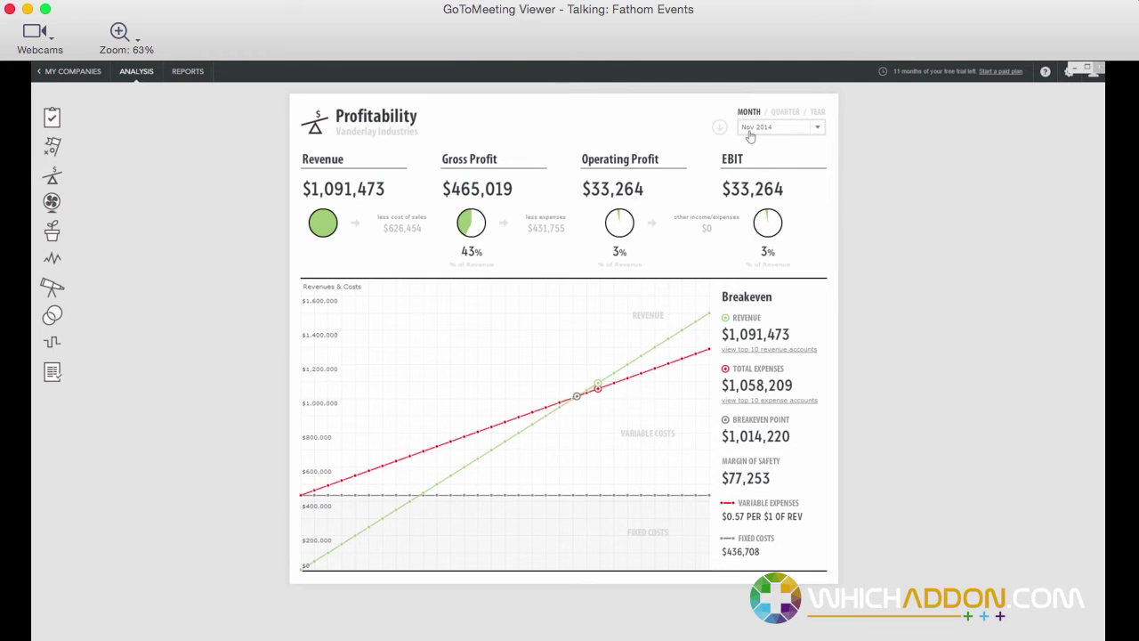
{"action": "left_click", "coordinate": [776, 127]}
{"action": "left_click", "coordinate": [759, 268]}
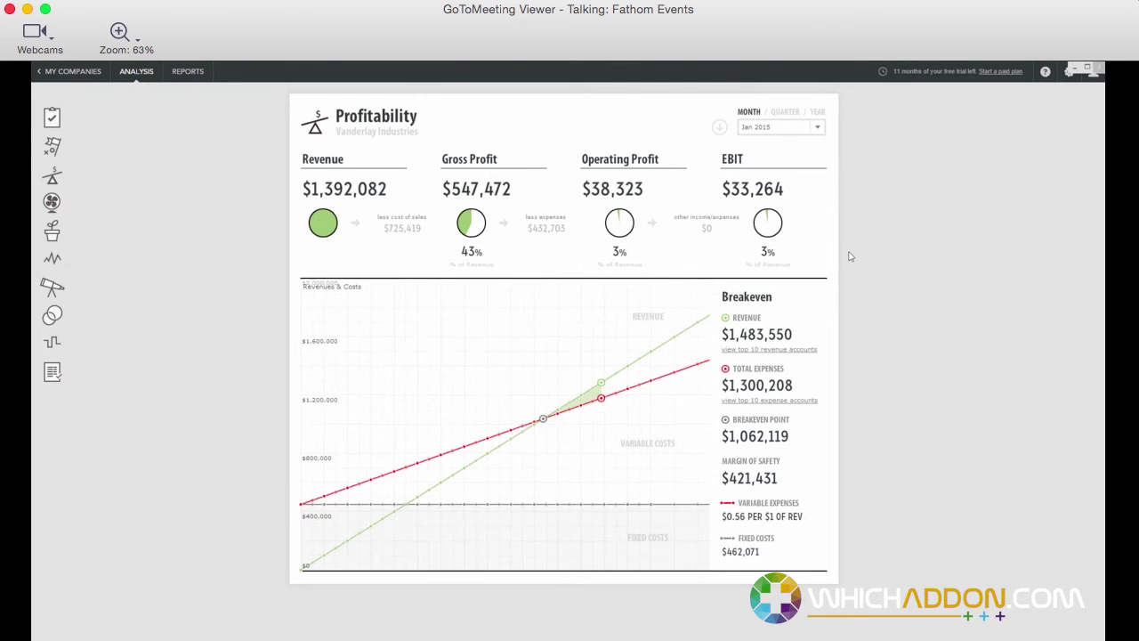
{"action": "left_click", "coordinate": [339, 186]}
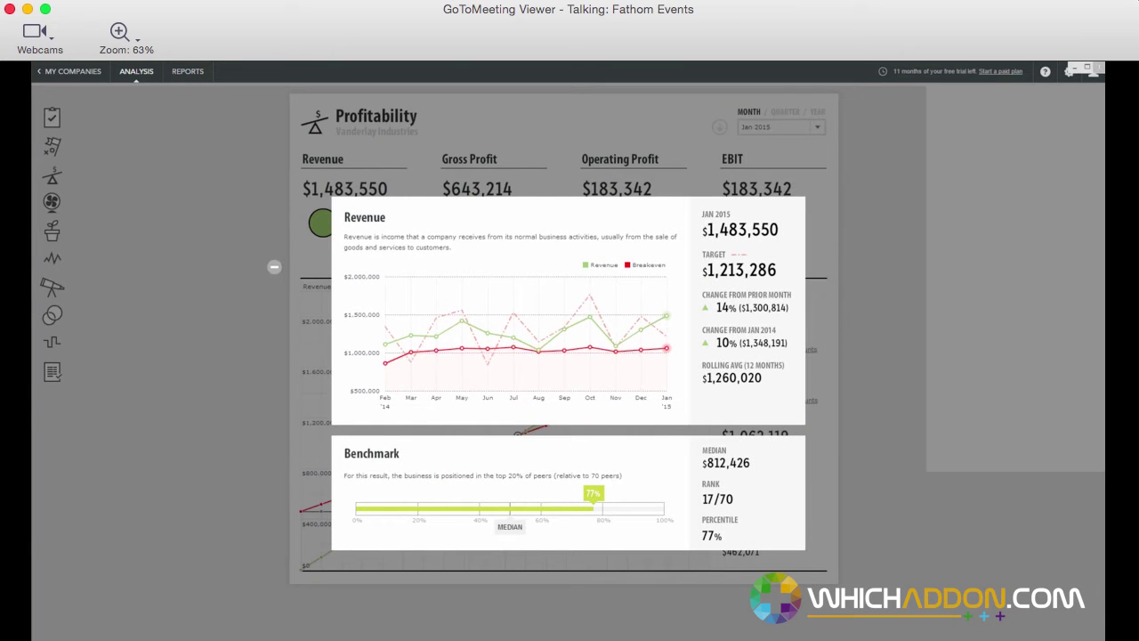
{"action": "left_click", "coordinate": [278, 269]}
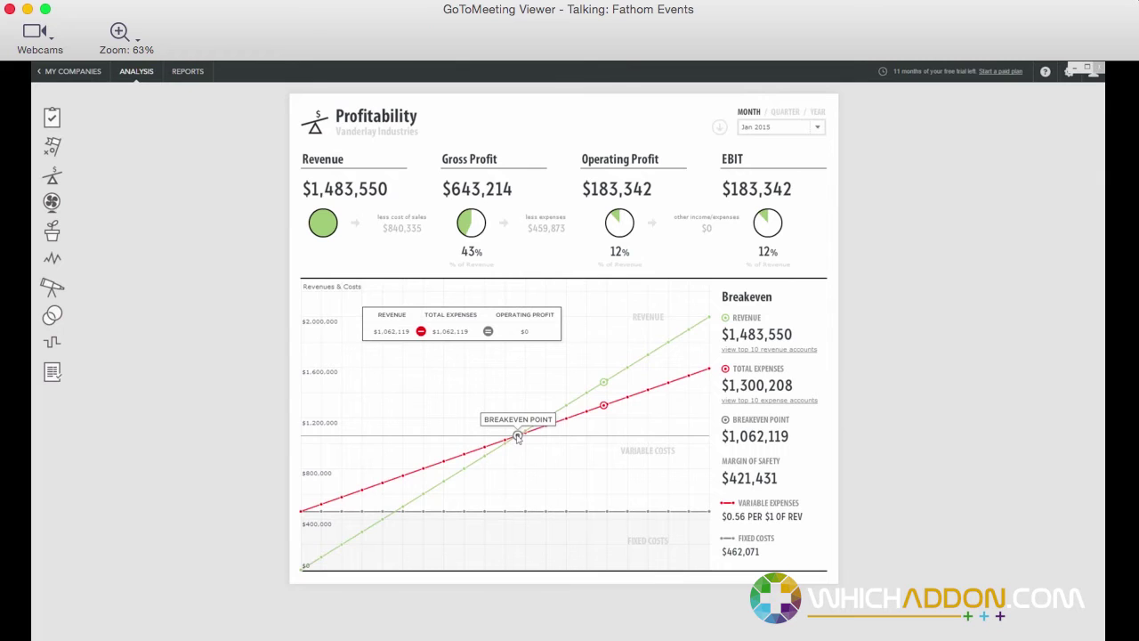
{"action": "mouse_move", "coordinate": [608, 390]}
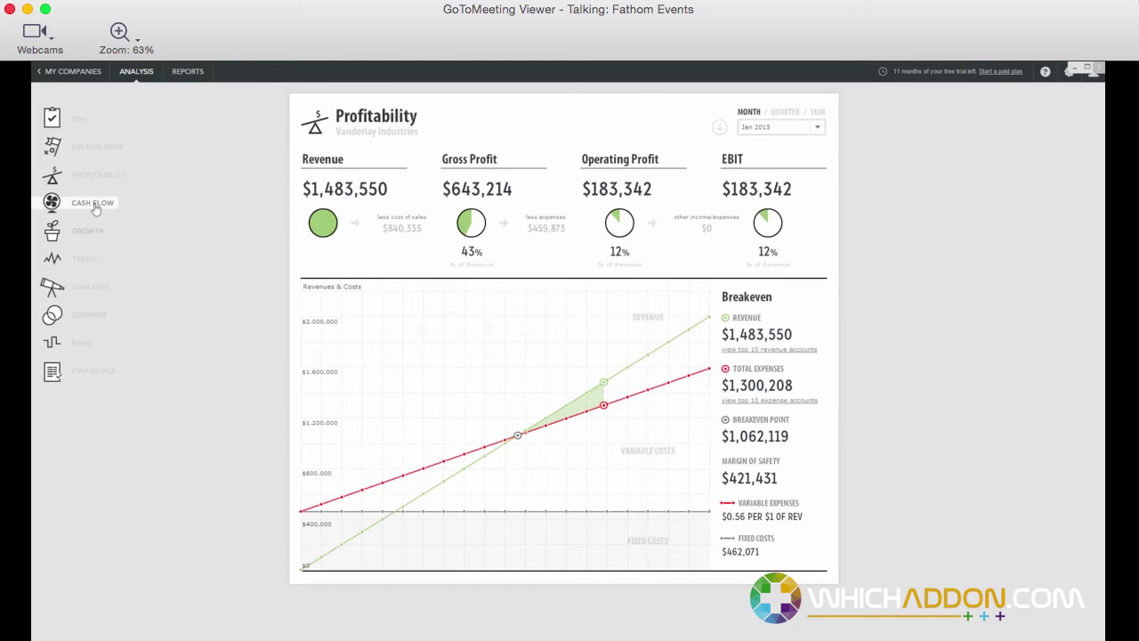
Open the Cash Flow analysis, keeping Jan 2015 as the month
{"action": "left_click", "coordinate": [52, 202]}
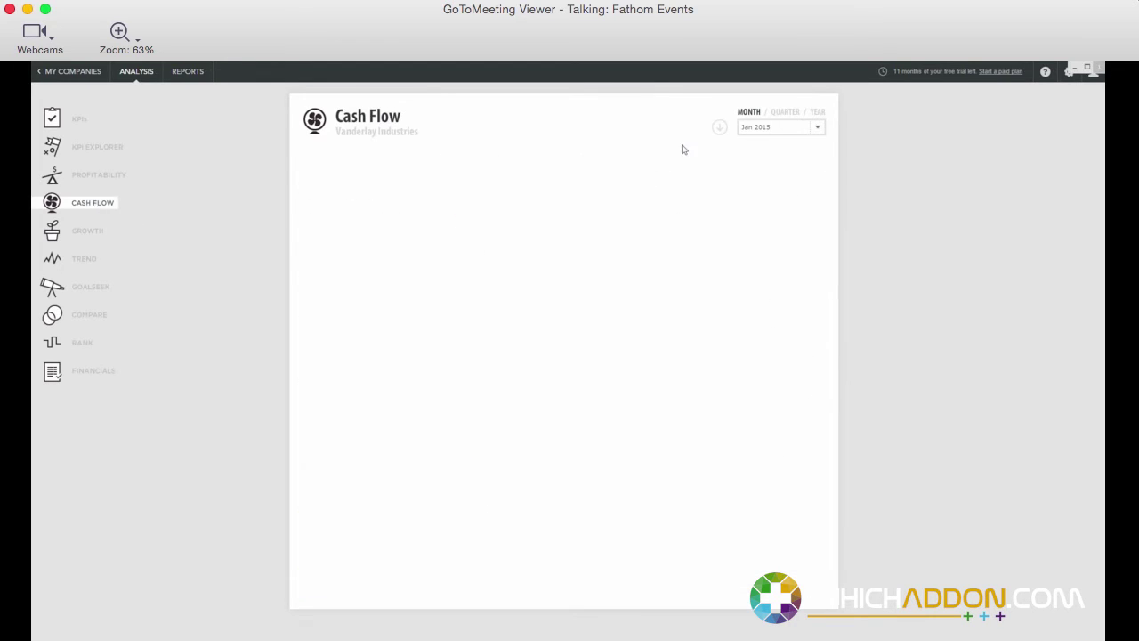
{"action": "left_click", "coordinate": [781, 130]}
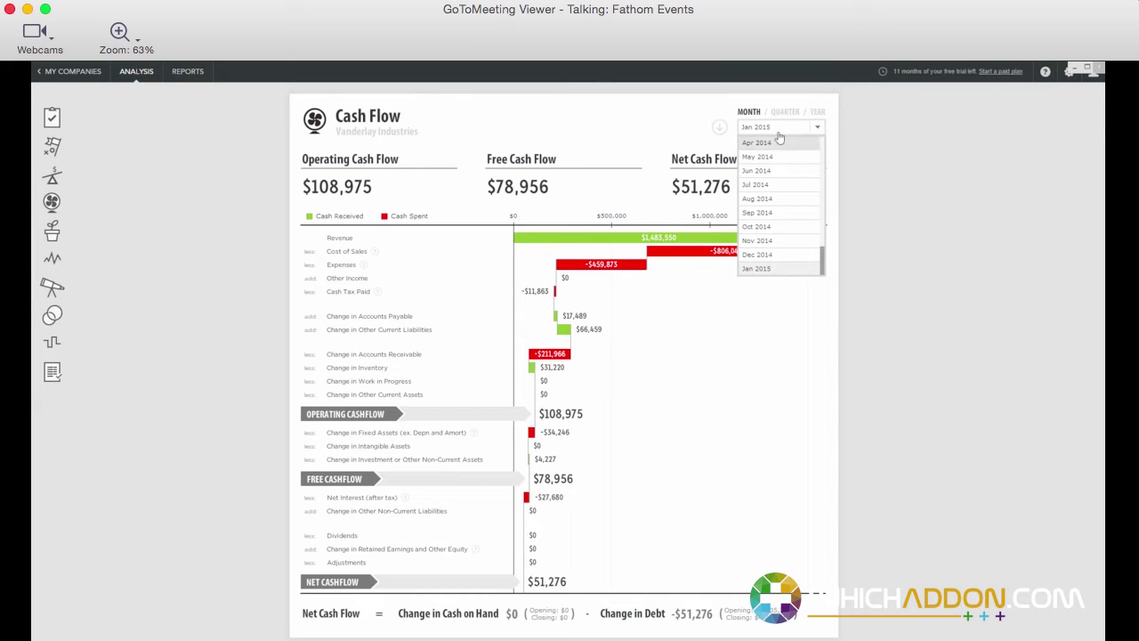
{"action": "left_click", "coordinate": [710, 107]}
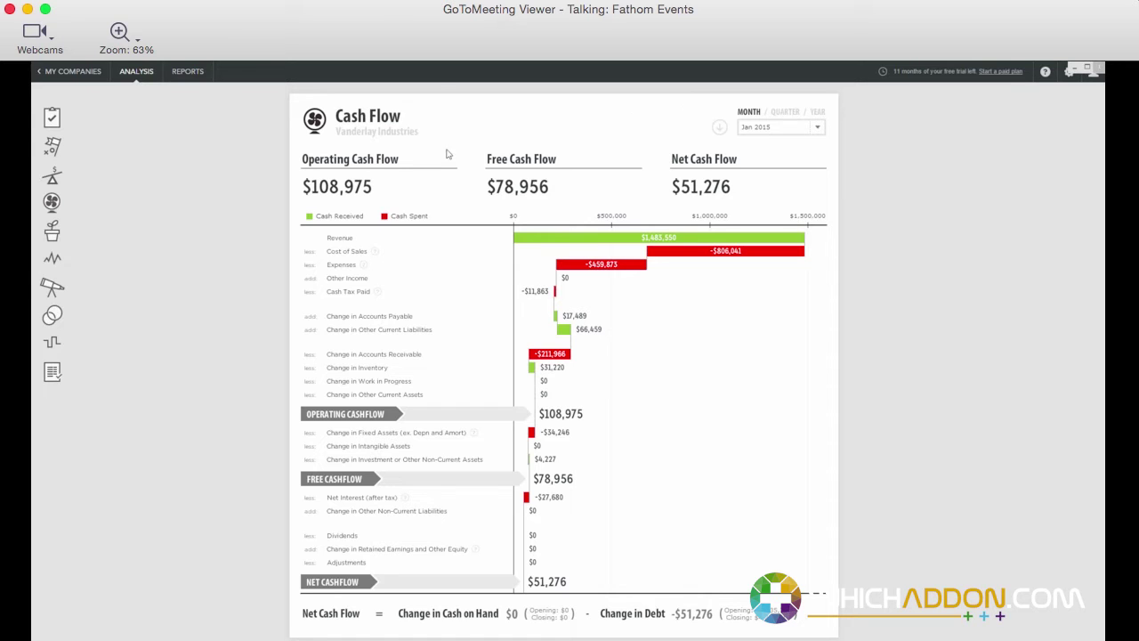
Check Free Cash Flow details, switch to quarterly Q3 14/15 (QTD), and recheck them
{"action": "left_click", "coordinate": [534, 179]}
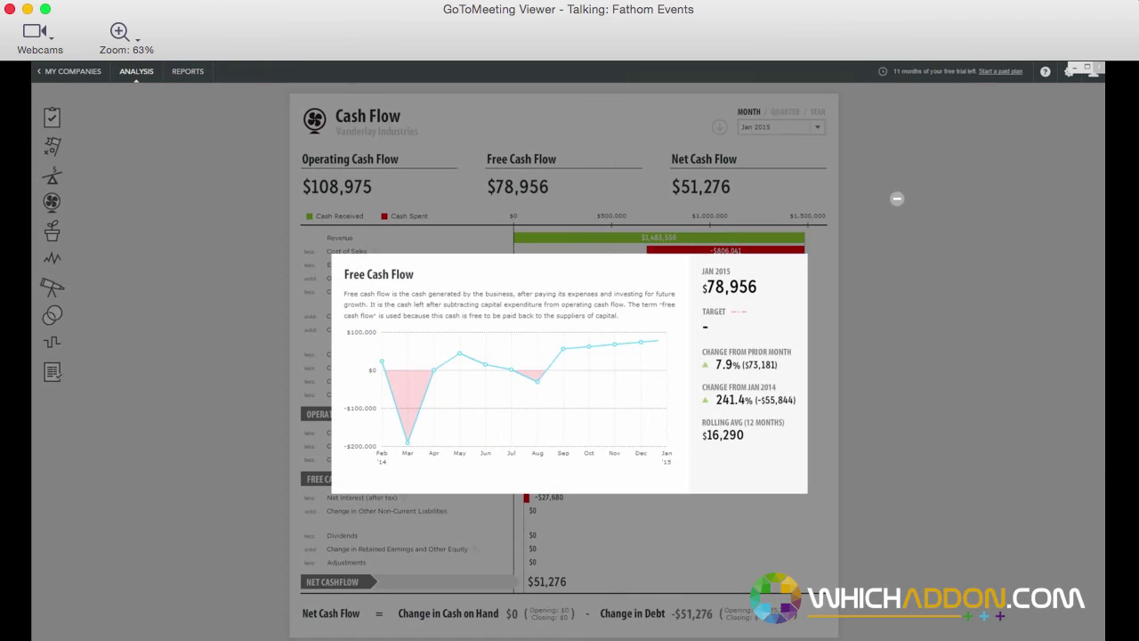
{"action": "left_click", "coordinate": [822, 144]}
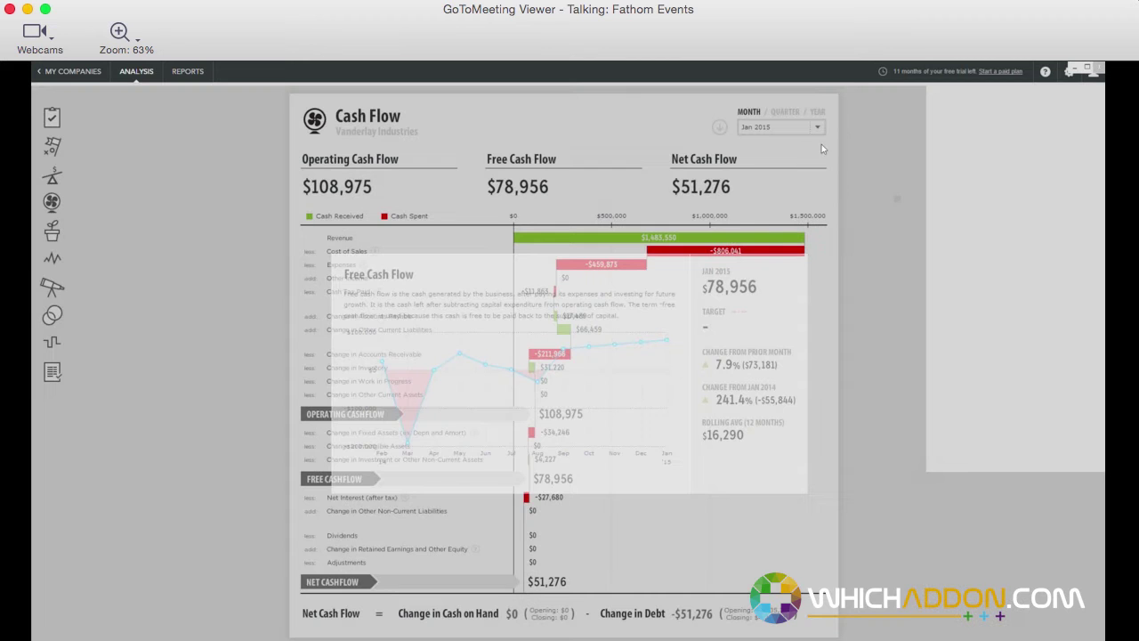
{"action": "left_click", "coordinate": [785, 112]}
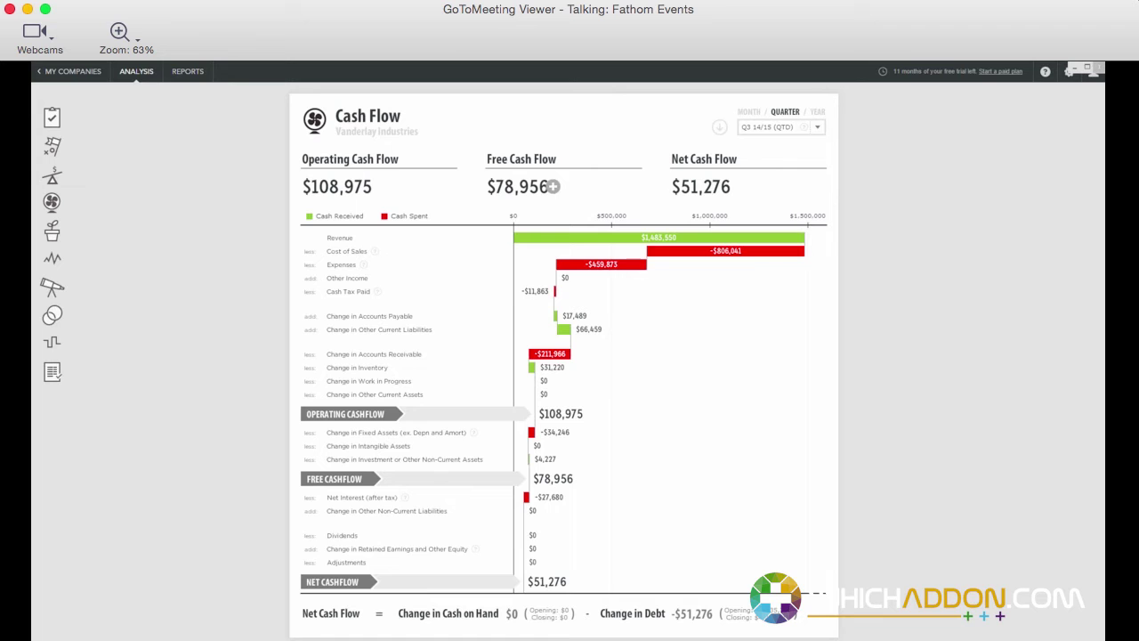
{"action": "left_click", "coordinate": [553, 186]}
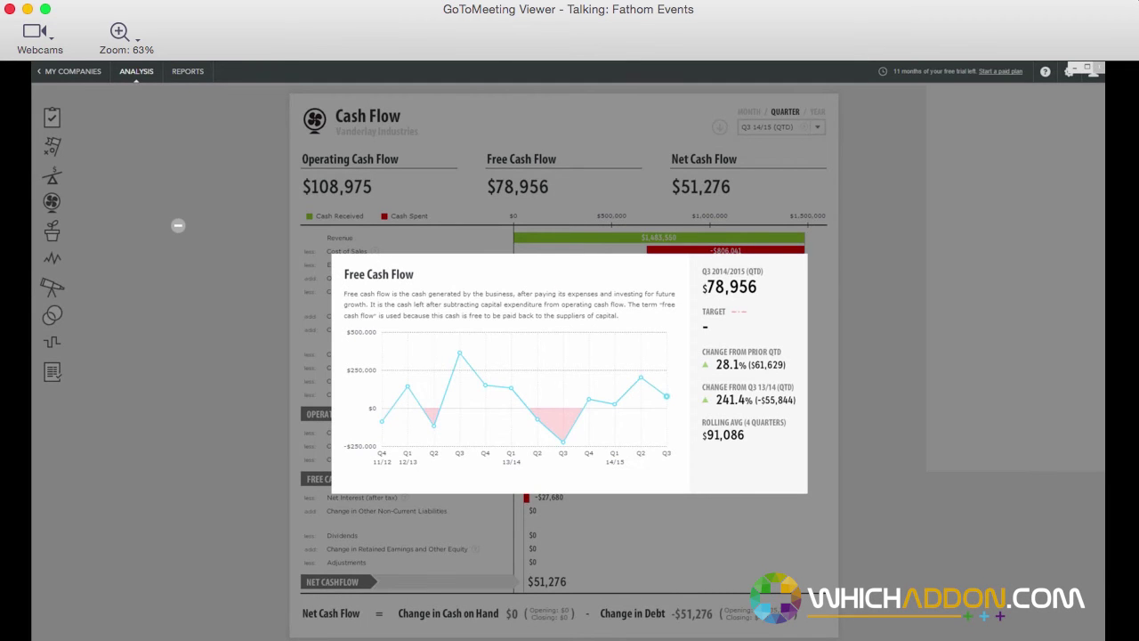
{"action": "left_click", "coordinate": [178, 225]}
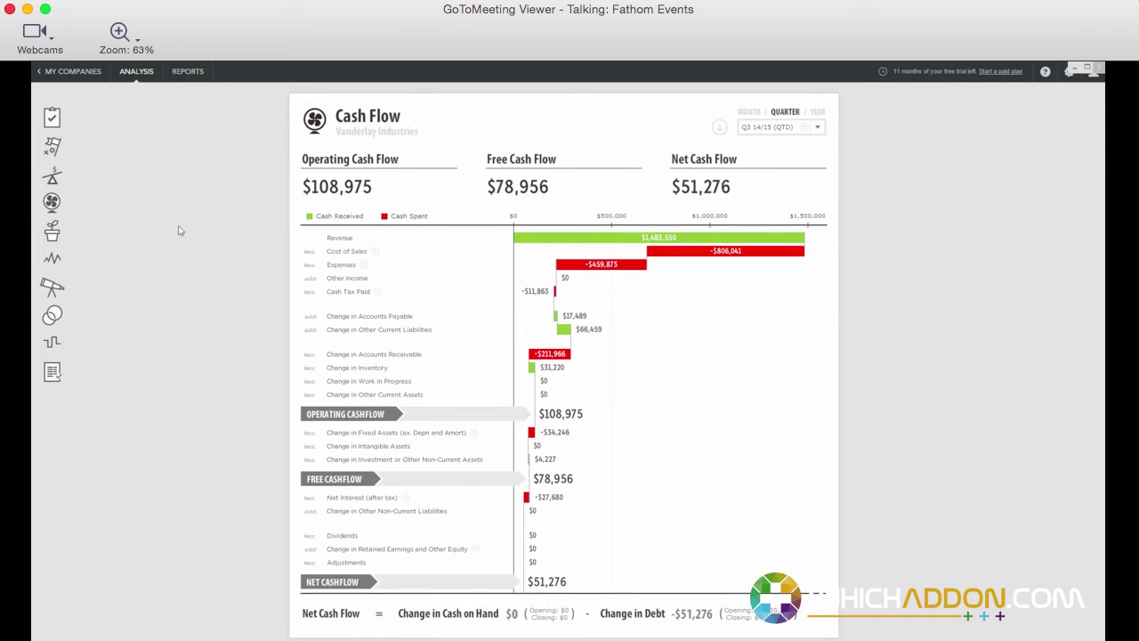
Chart the Working Capital Trend preset in the Trend analysis
{"action": "left_click", "coordinate": [55, 258]}
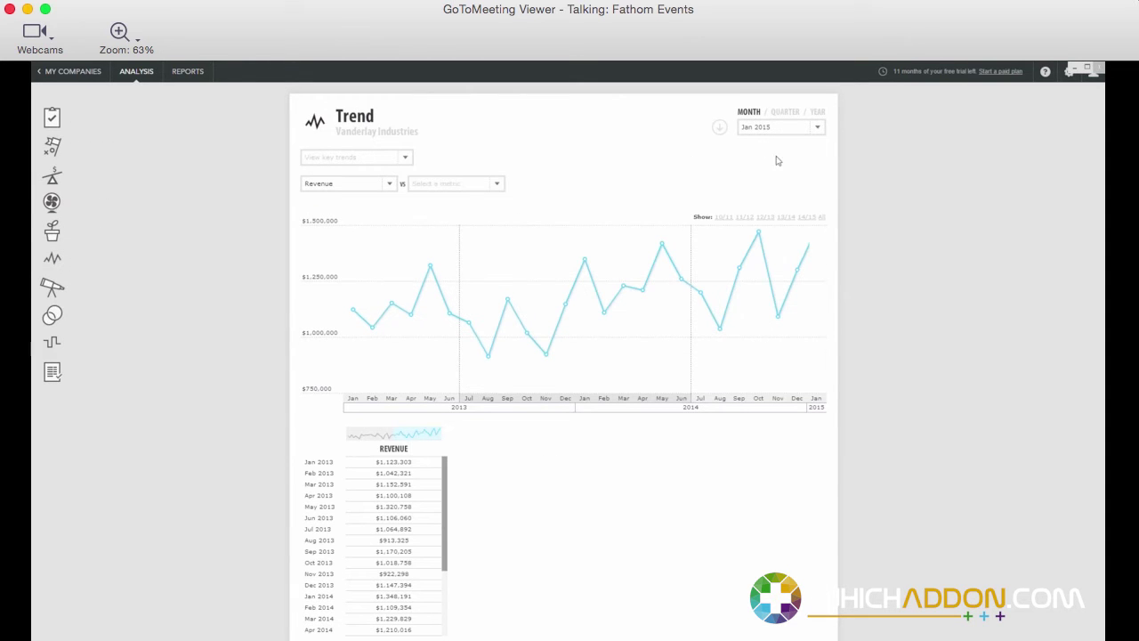
{"action": "left_click", "coordinate": [381, 159]}
{"action": "left_click", "coordinate": [378, 244]}
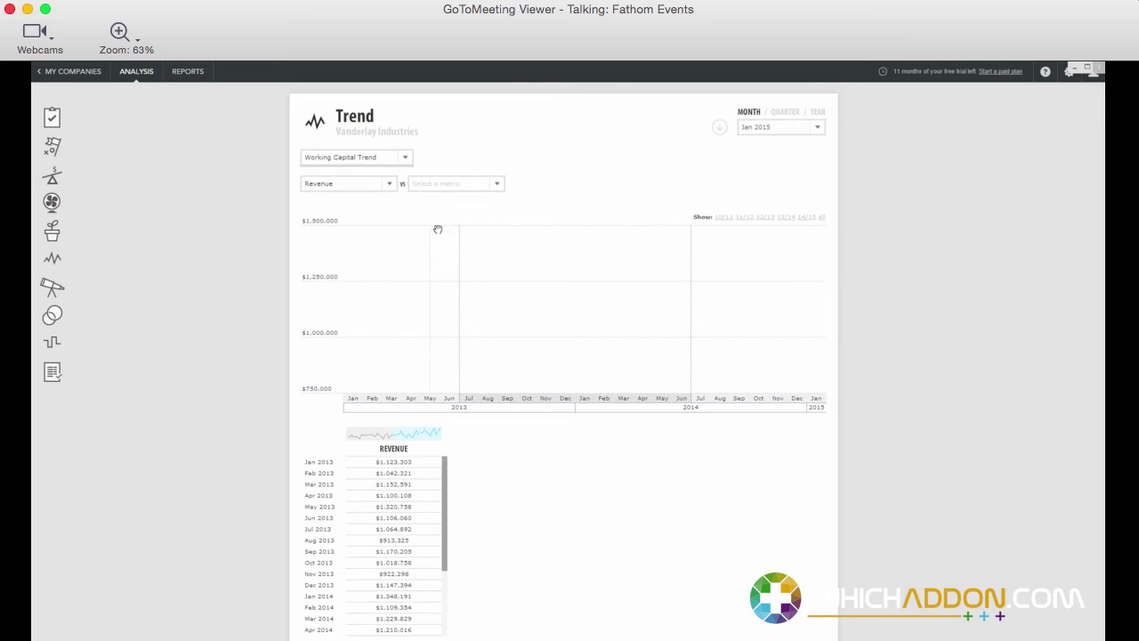
Try the 2011/12 and All year ranges and quarterly and yearly views, ending on monthly data
{"action": "left_click", "coordinate": [750, 220]}
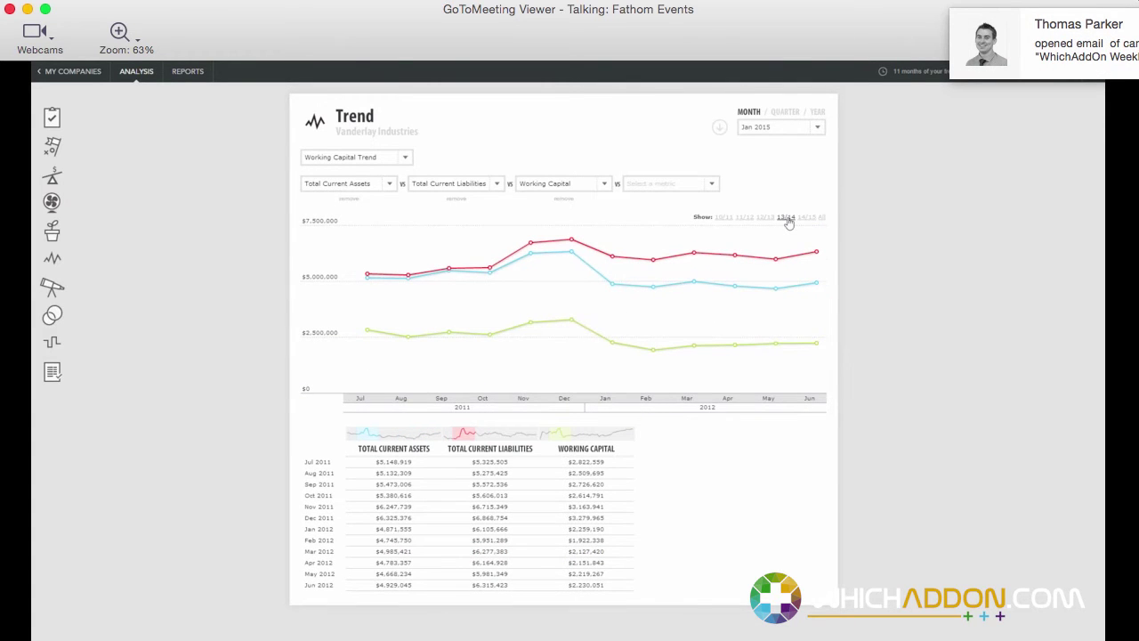
{"action": "left_click", "coordinate": [820, 219]}
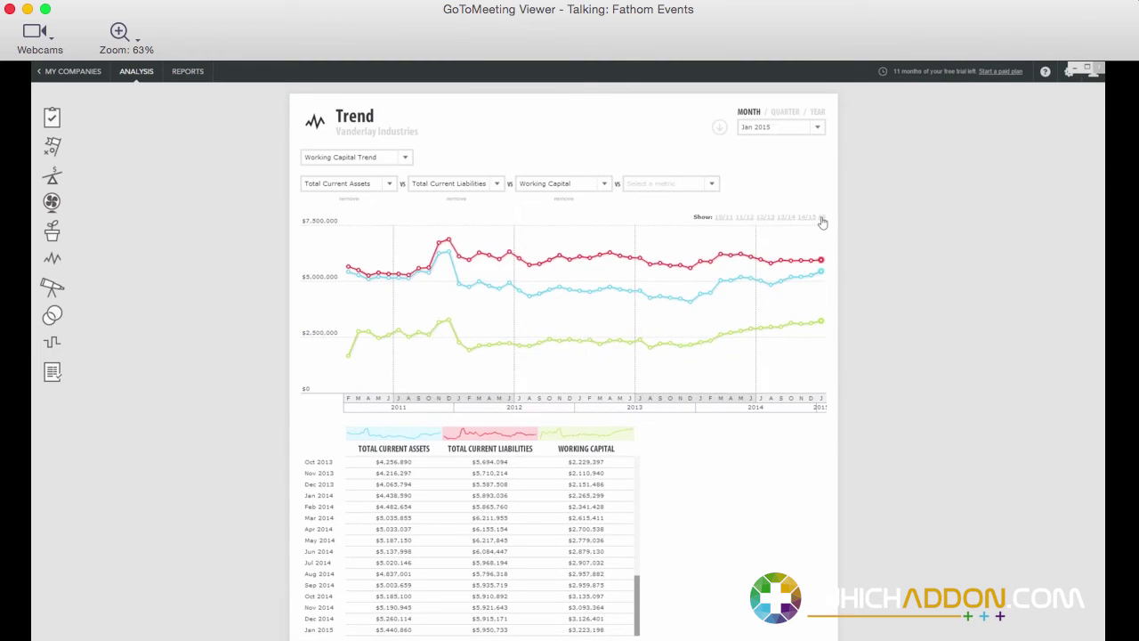
{"action": "left_click", "coordinate": [788, 114]}
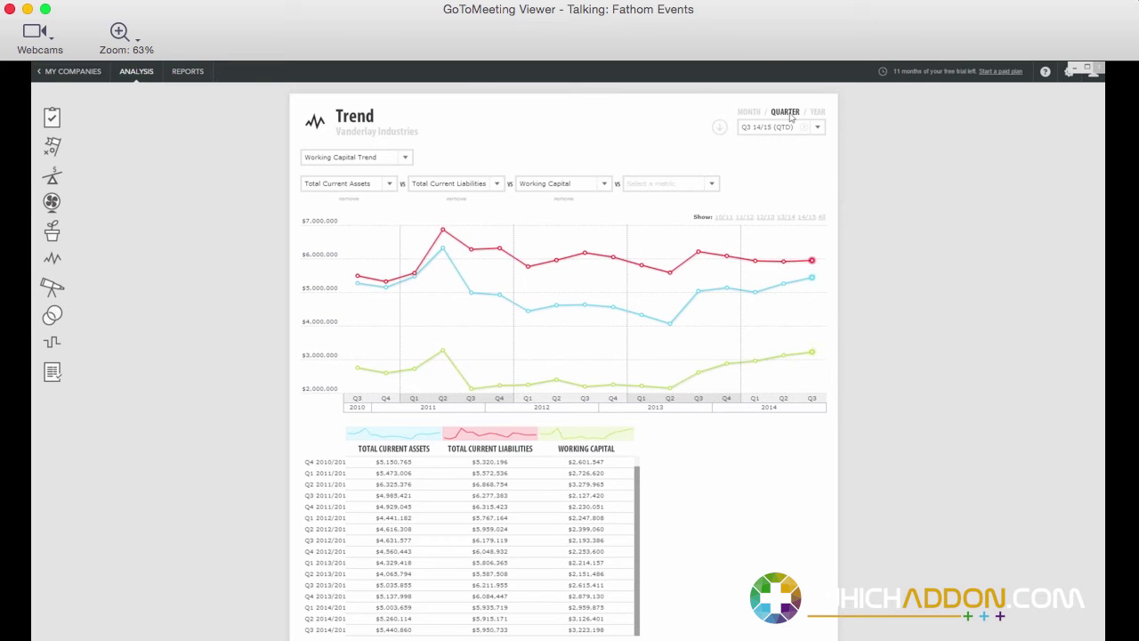
{"action": "left_click", "coordinate": [813, 112]}
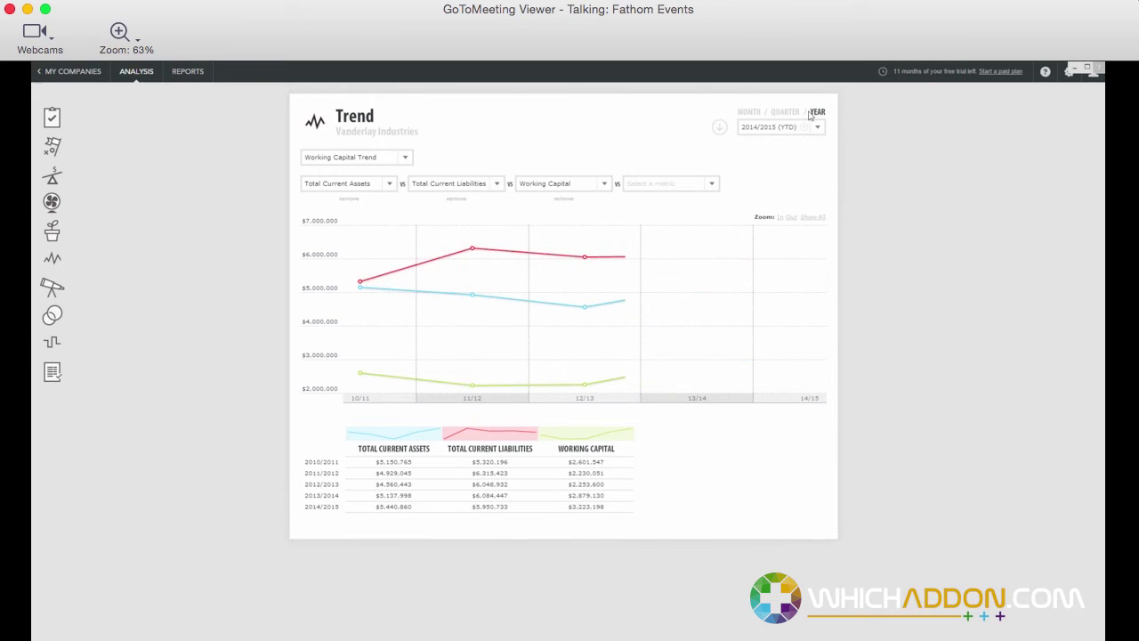
{"action": "left_click", "coordinate": [746, 113]}
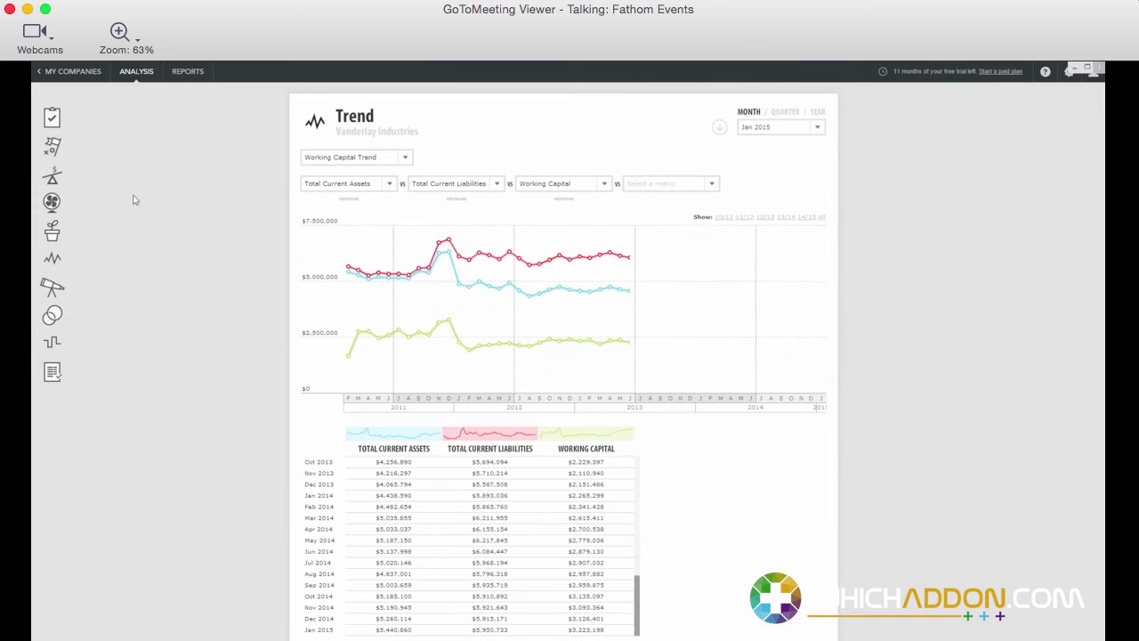
Set Goalseek to Nov 2014 with Return on Capital Employed as the target KPI
{"action": "left_click", "coordinate": [79, 289]}
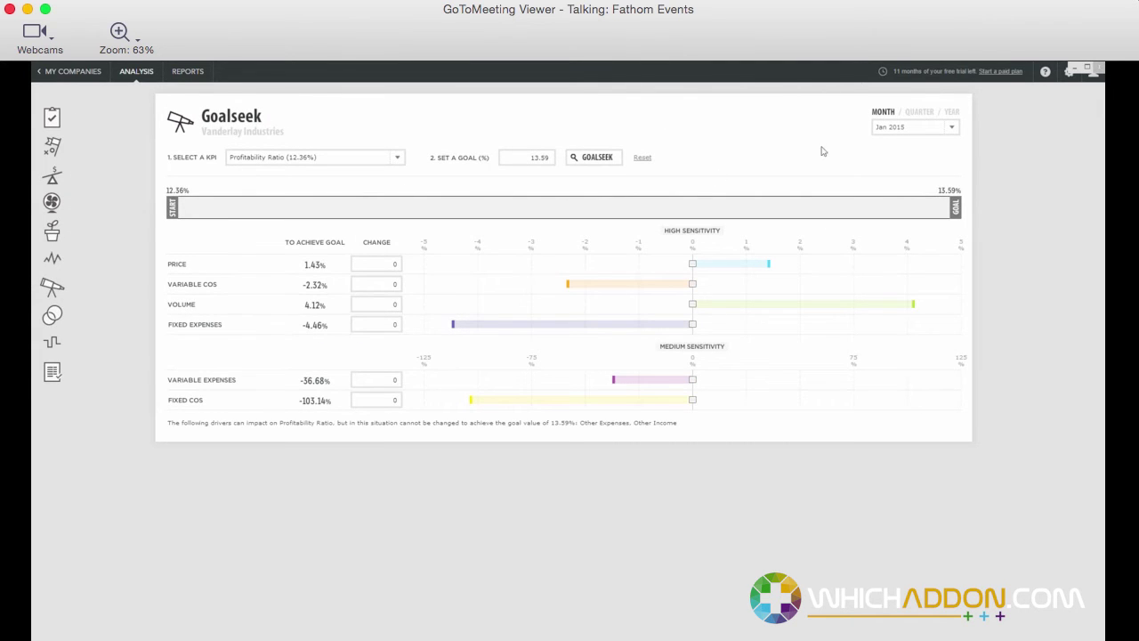
{"action": "left_click", "coordinate": [886, 132]}
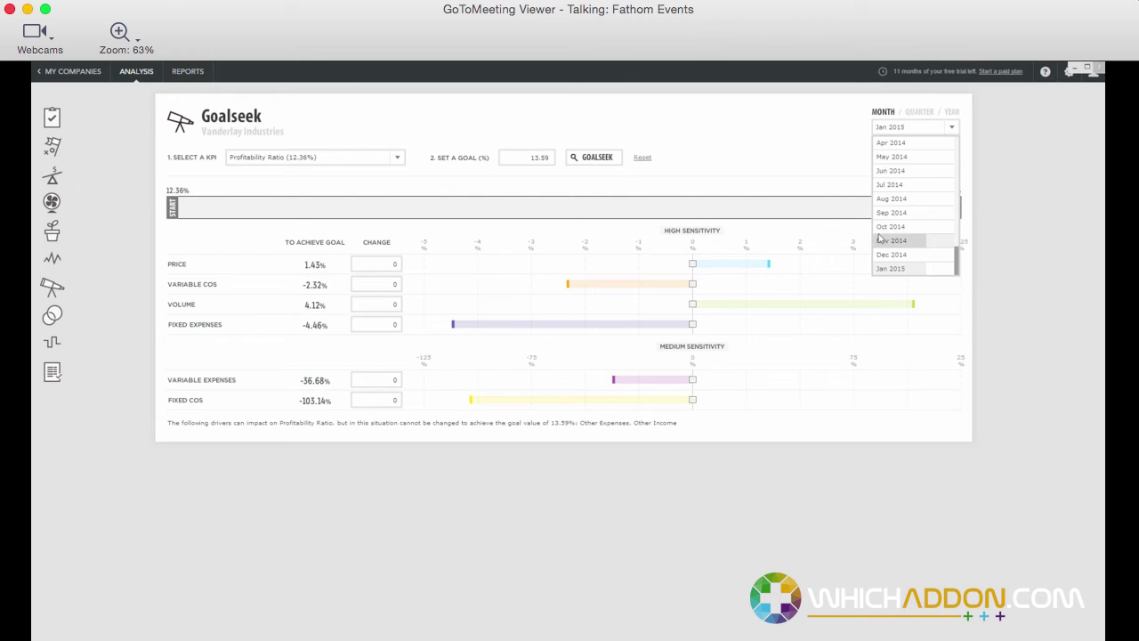
{"action": "left_click", "coordinate": [881, 240]}
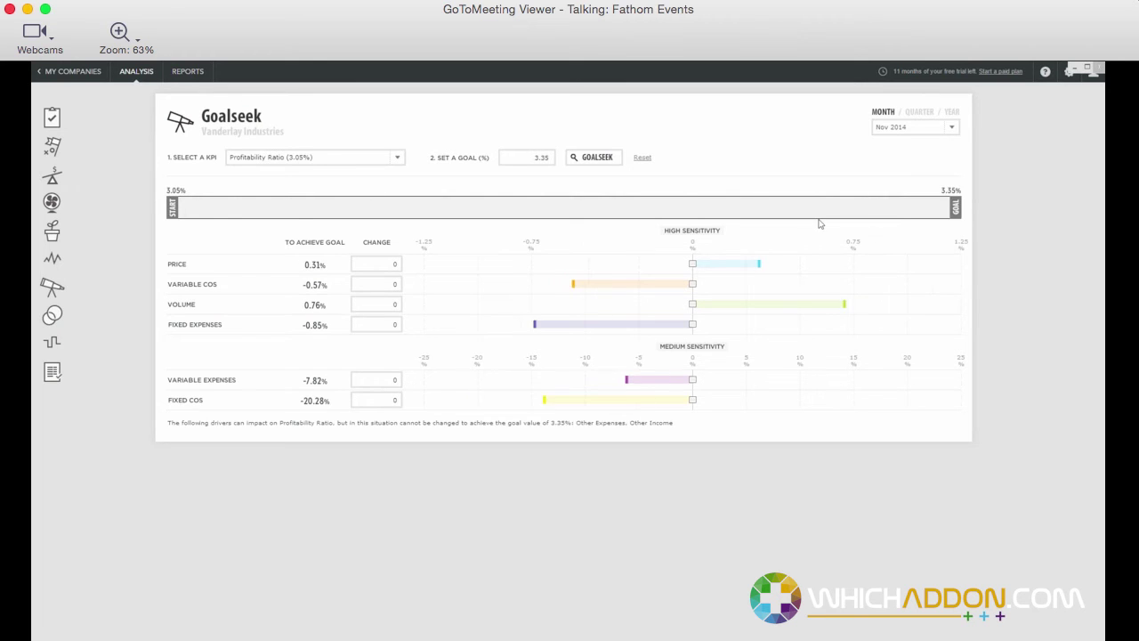
{"action": "left_click", "coordinate": [395, 157]}
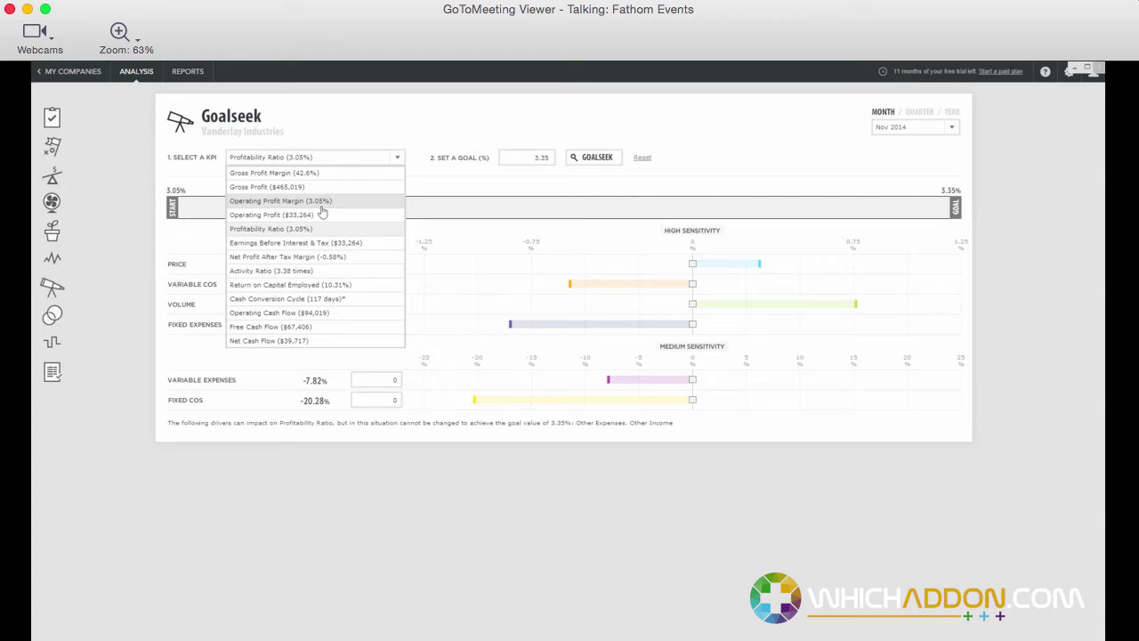
{"action": "left_click", "coordinate": [302, 285]}
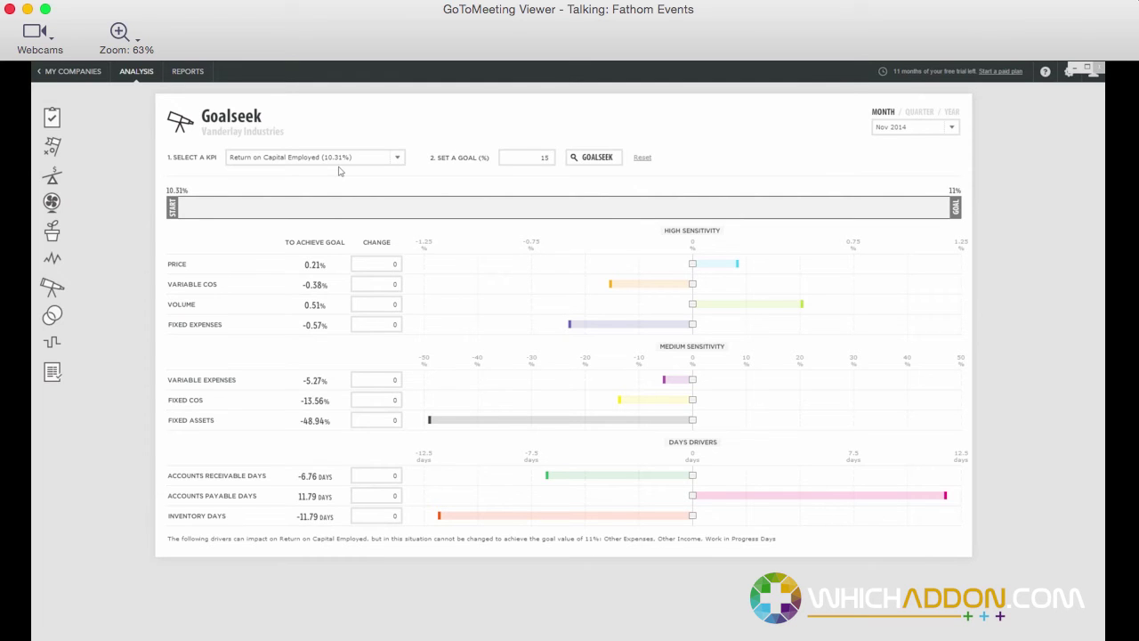
Run Goalseek and set Price +0.5%, Volume +0.5%, Variable COS -0.66%, Fixed Expenses -0.62%, Receivable Days -3.15
{"action": "left_click", "coordinate": [585, 162]}
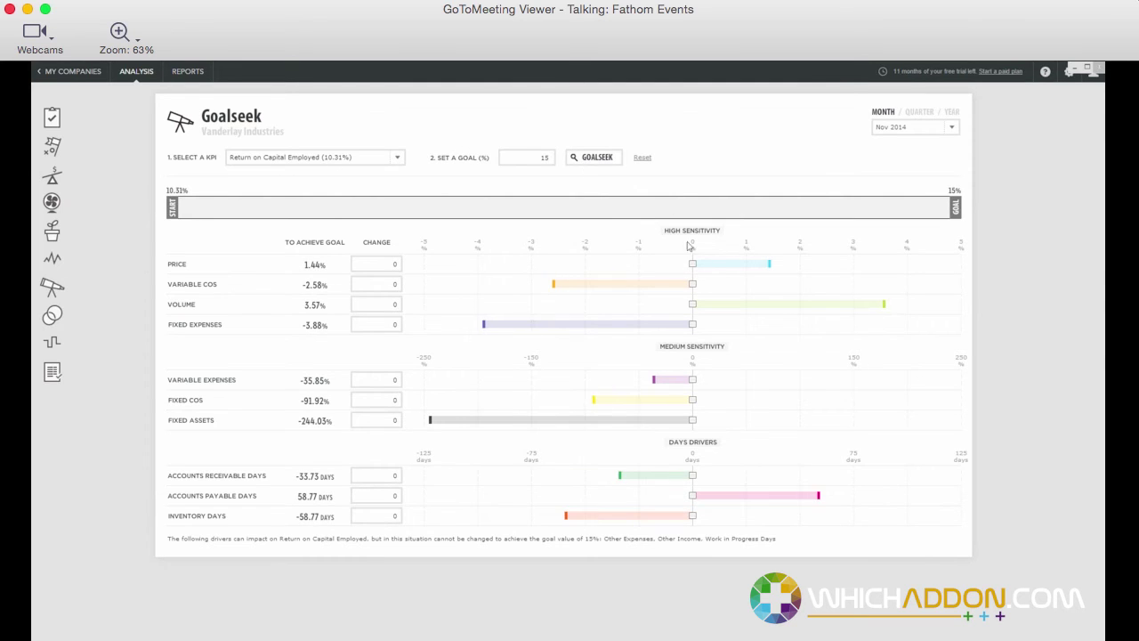
{"action": "left_click_drag", "start_coordinate": [694, 267], "coordinate": [721, 267]}
{"action": "left_click_drag", "start_coordinate": [695, 304], "coordinate": [720, 306]}
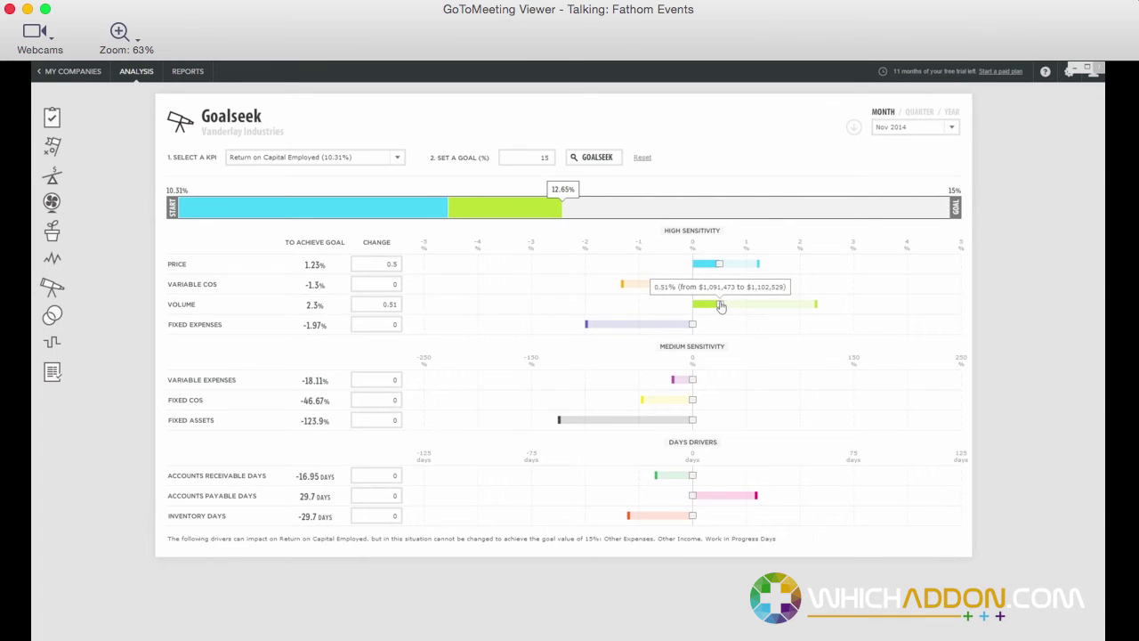
{"action": "left_click_drag", "start_coordinate": [692, 285], "coordinate": [657, 292]}
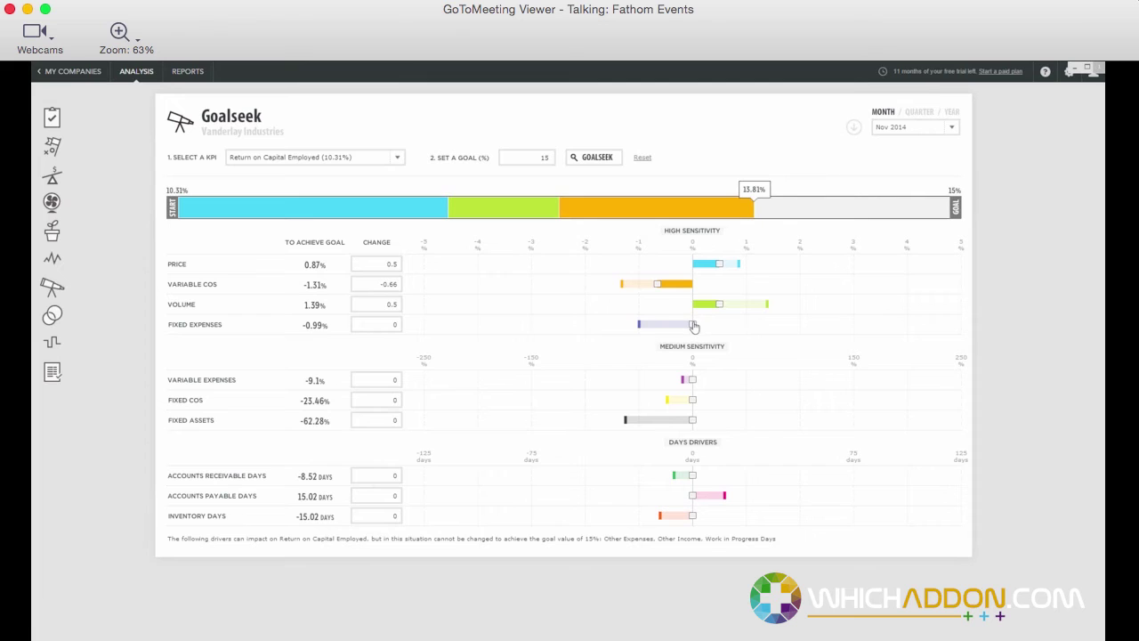
{"action": "left_click_drag", "start_coordinate": [693, 326], "coordinate": [659, 326]}
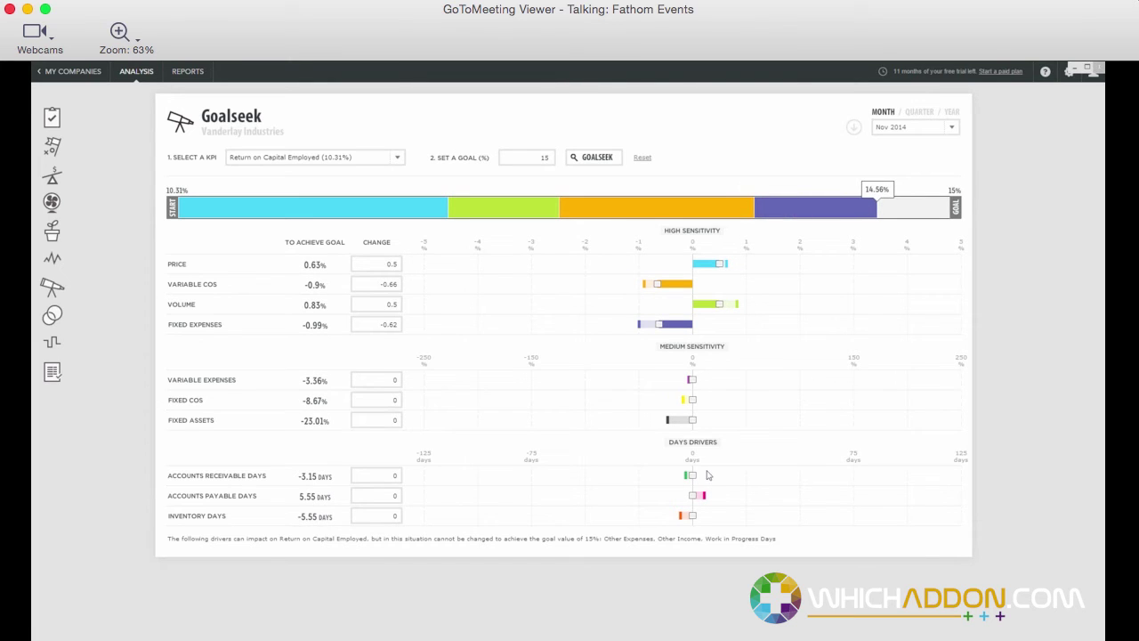
{"action": "left_click_drag", "start_coordinate": [692, 475], "coordinate": [686, 476]}
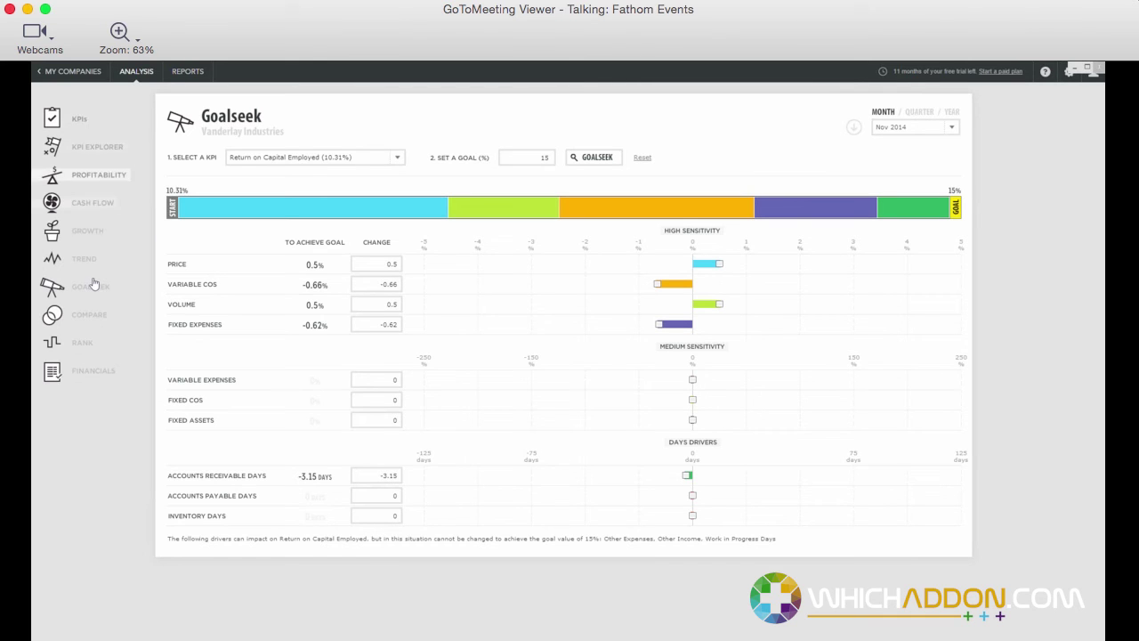
Download the Jan 2015 Full report (vs Dec 2014) PDF from the Reports page
{"action": "left_click", "coordinate": [188, 71]}
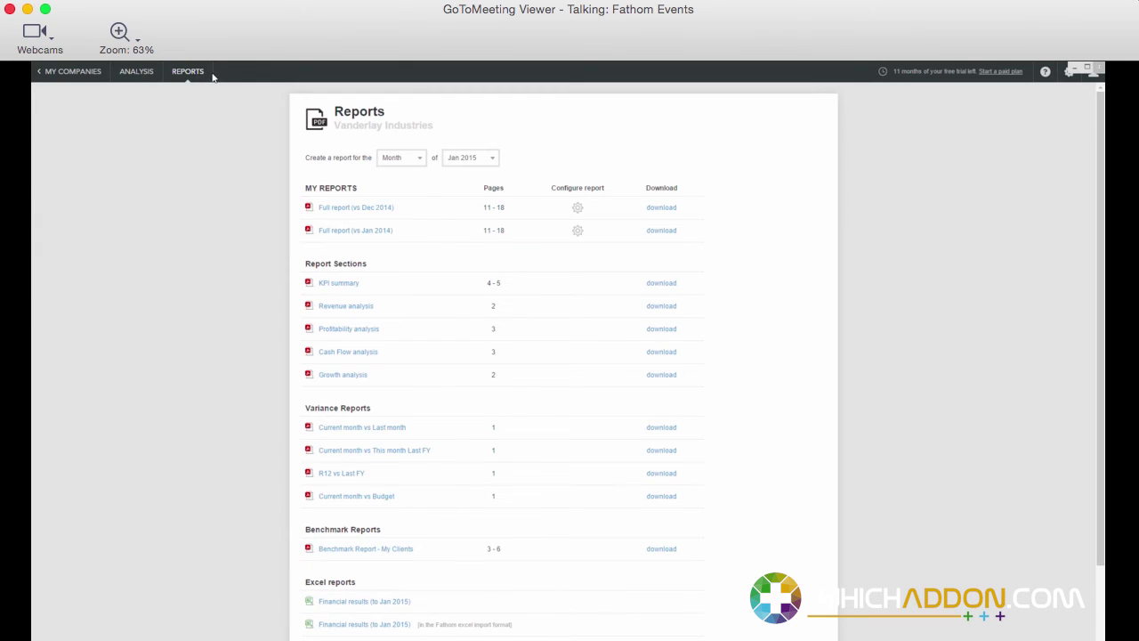
{"action": "left_click", "coordinate": [655, 210]}
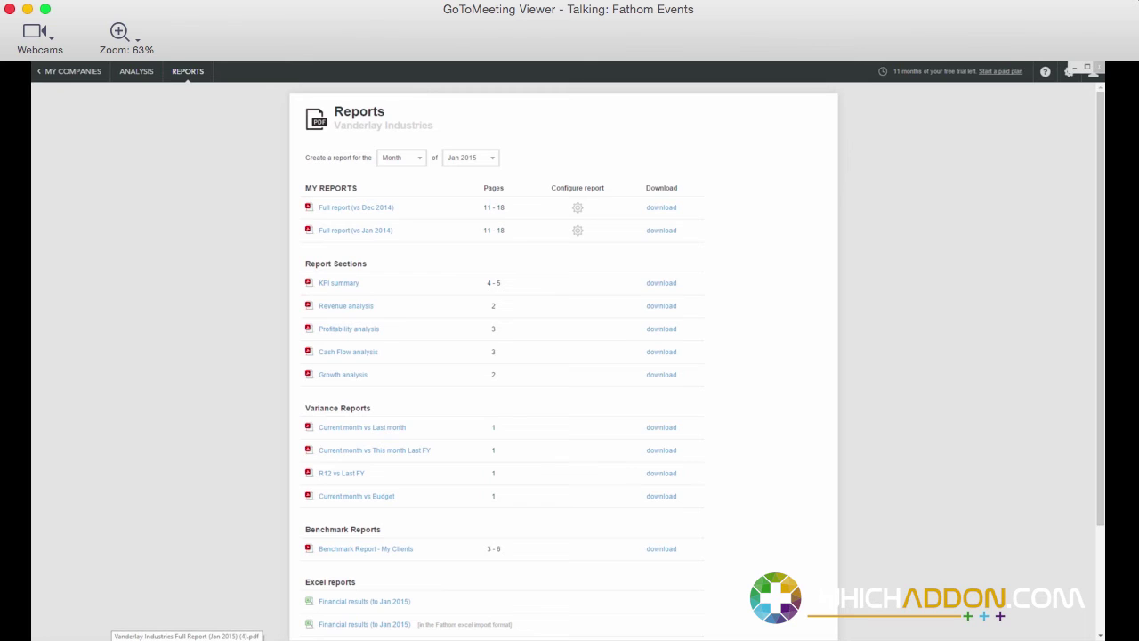
Read the downloaded Jan 2015 Vanderlay report PDF through page 7 (Revenue Analysis), then exit full screen
{"action": "left_click", "coordinate": [187, 635]}
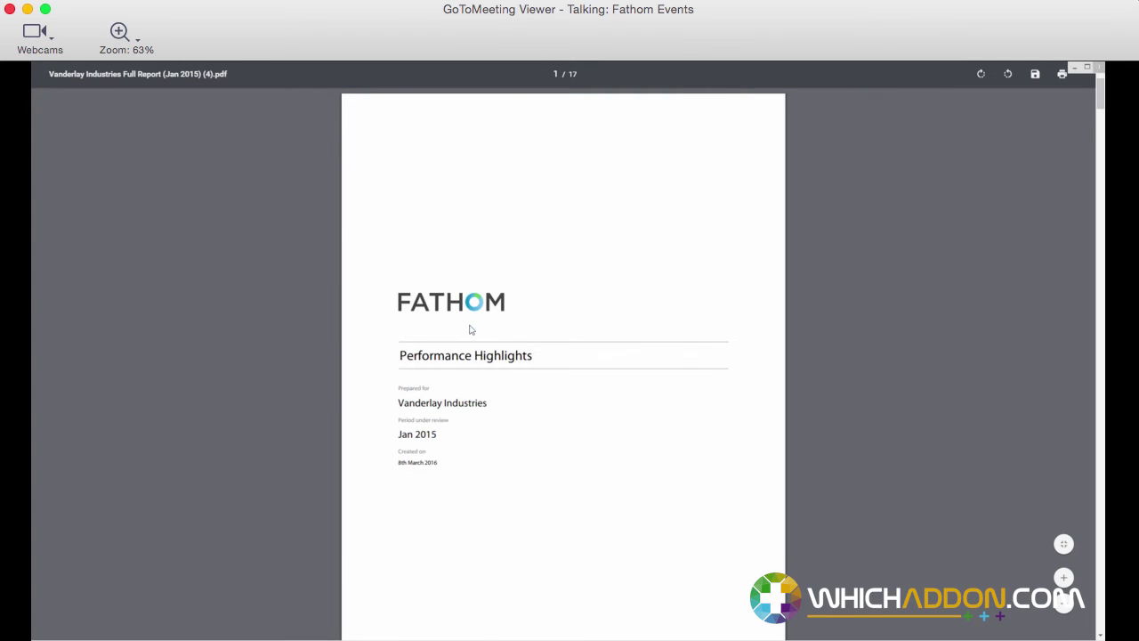
{"action": "scroll", "coordinate": [468, 328], "scroll_direction": "down", "scroll_amount": 10}
{"action": "scroll", "coordinate": [471, 329], "scroll_direction": "down", "scroll_amount": 1}
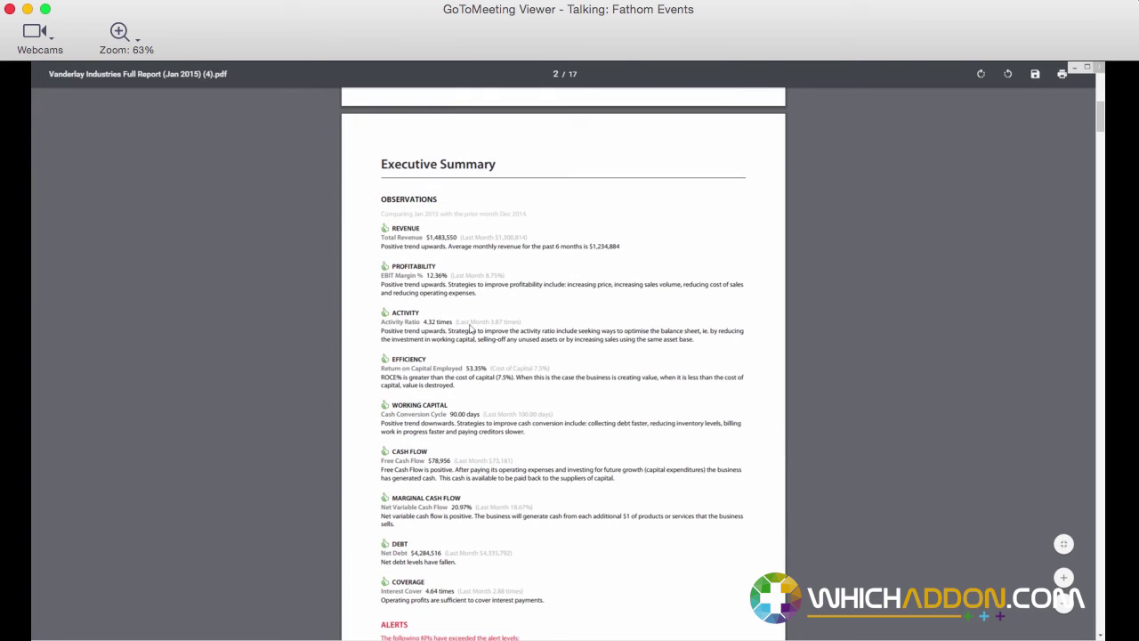
{"action": "scroll", "coordinate": [471, 325], "scroll_direction": "down", "scroll_amount": 12}
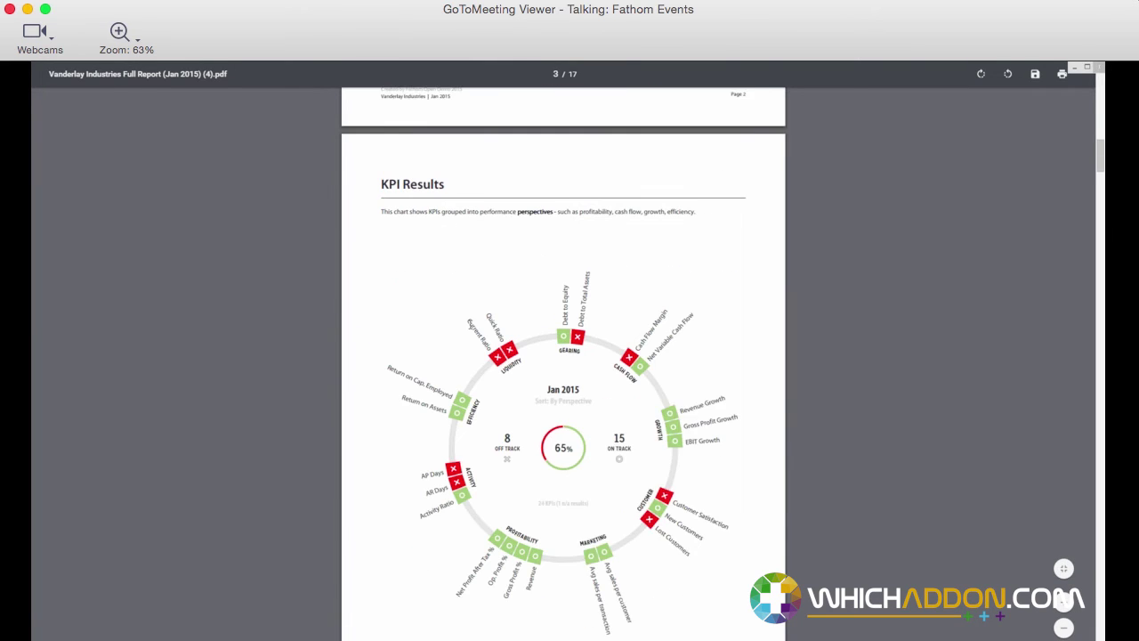
{"action": "scroll", "coordinate": [471, 324], "scroll_direction": "down", "scroll_amount": 20}
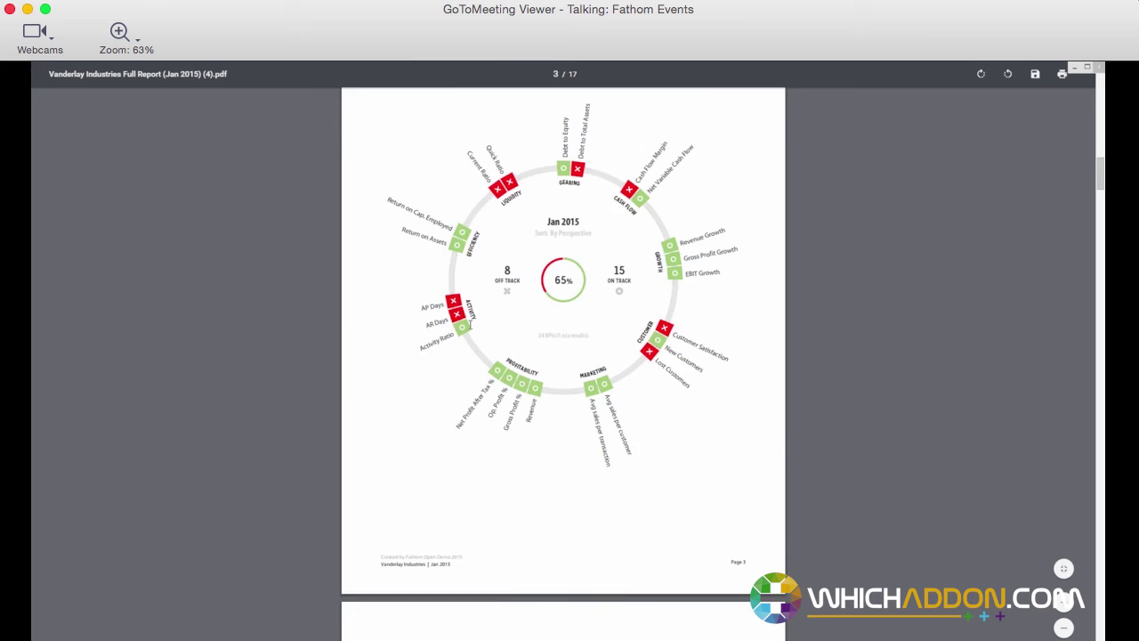
{"action": "scroll", "coordinate": [470, 325], "scroll_direction": "down", "scroll_amount": 5}
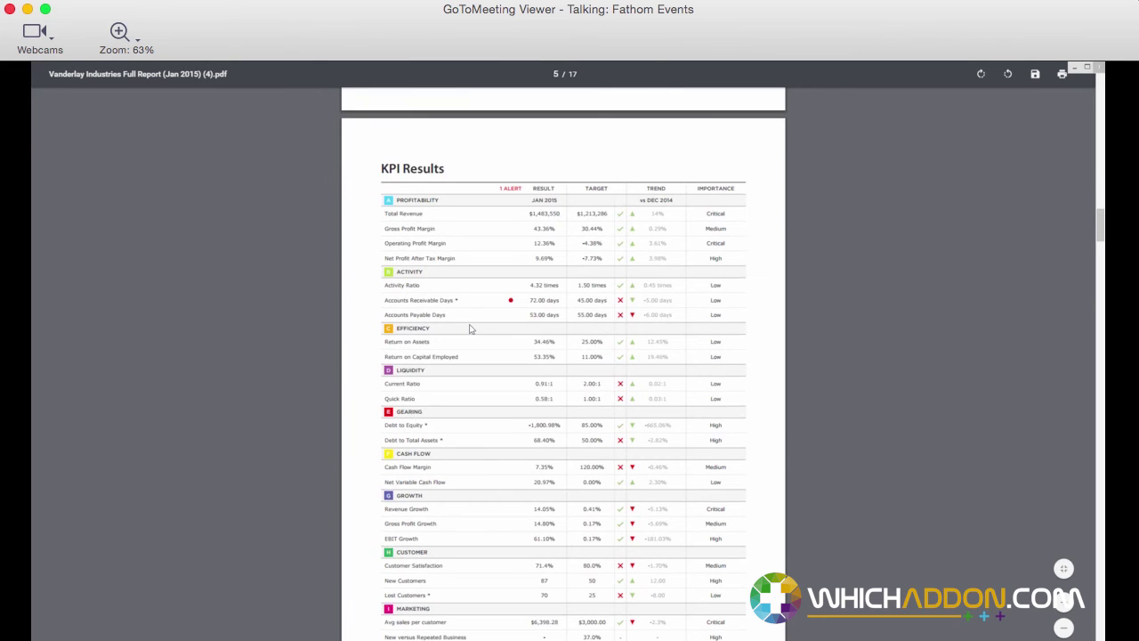
{"action": "scroll", "coordinate": [471, 327], "scroll_direction": "down", "scroll_amount": 20}
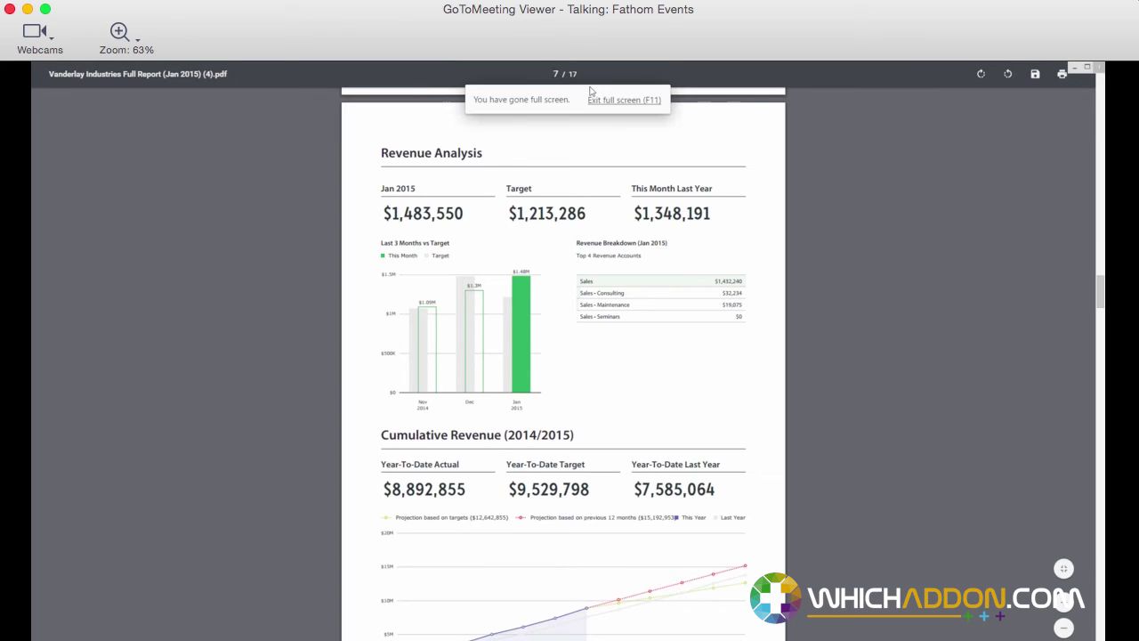
{"action": "left_click", "coordinate": [620, 103]}
From MY COMPANIES in full-screen Chrome, open Compare showing Jan 2015 revenue for 70 companies by region
{"action": "left_click", "coordinate": [98, 68]}
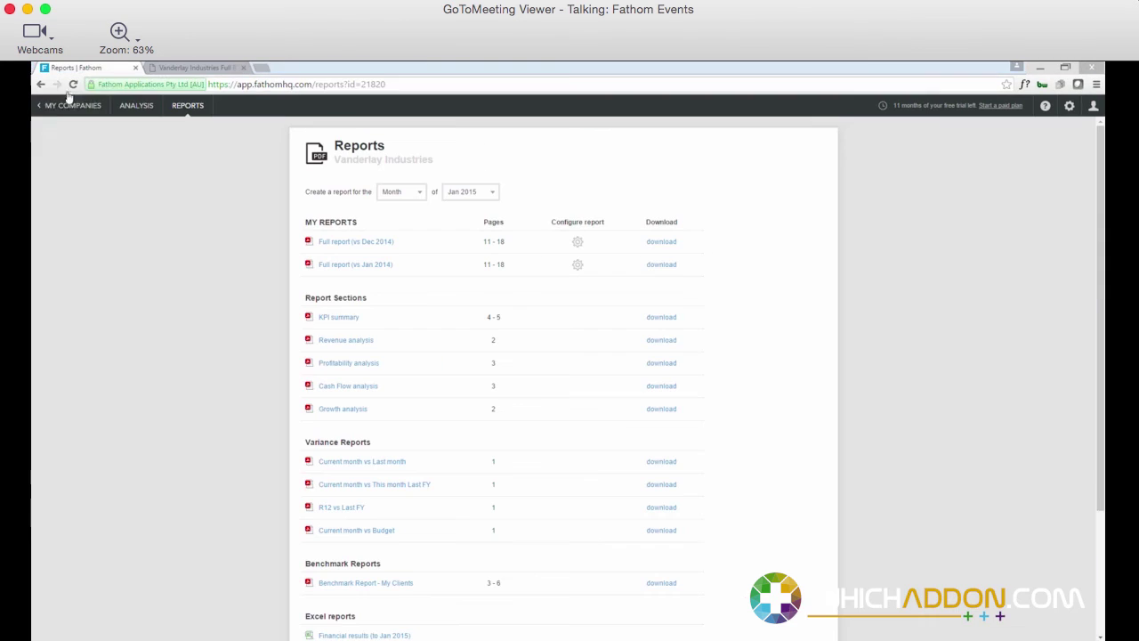
{"action": "left_click", "coordinate": [67, 108]}
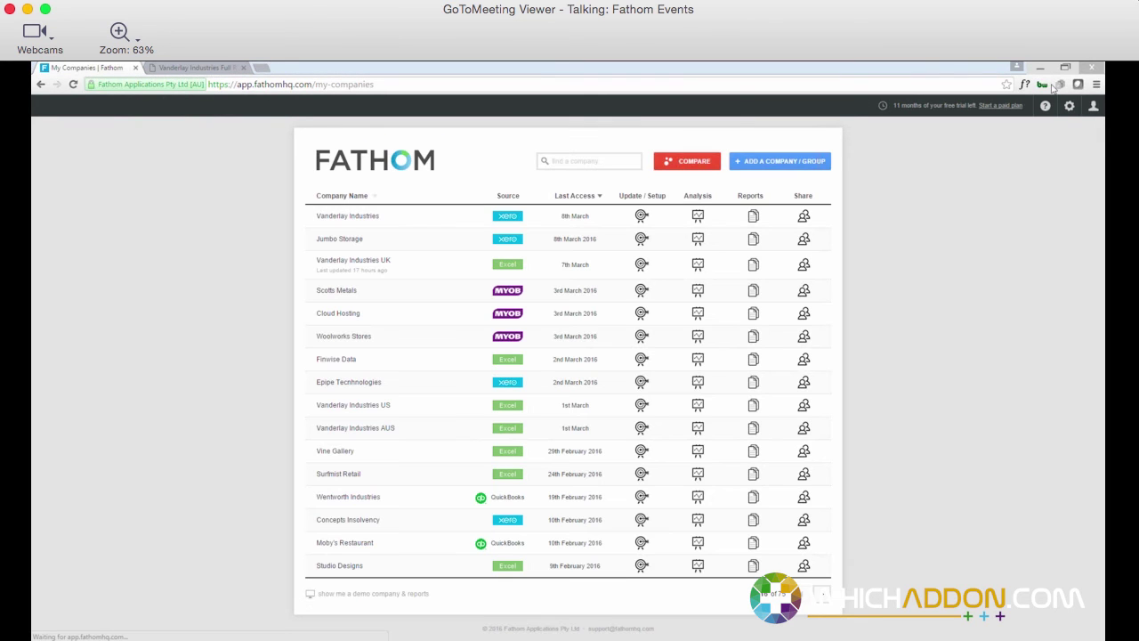
{"action": "left_click", "coordinate": [1097, 83]}
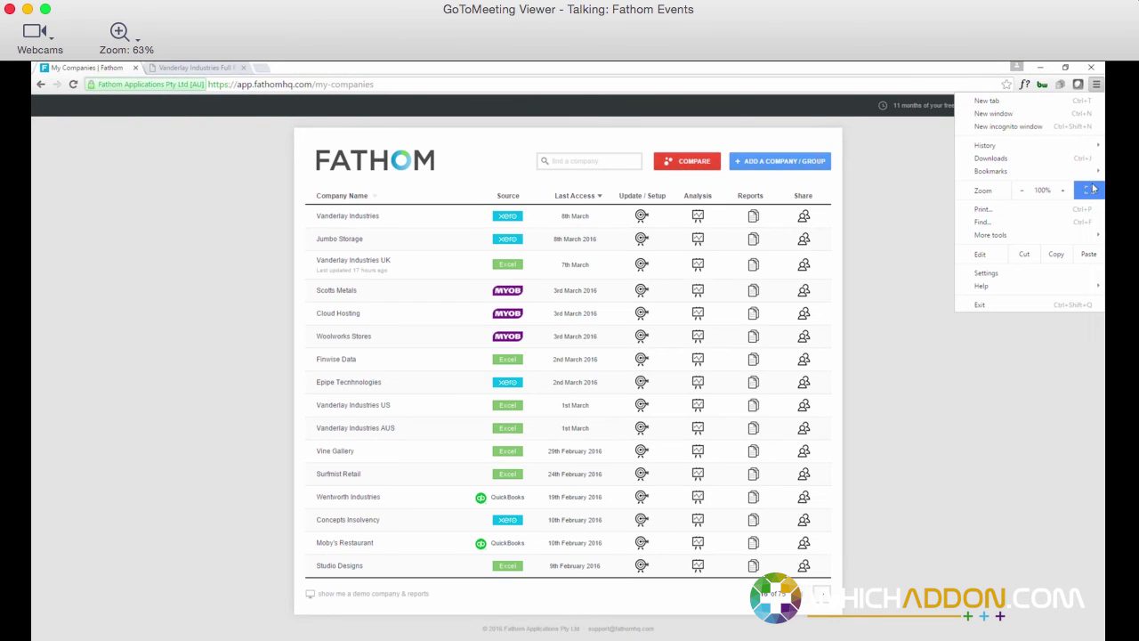
{"action": "left_click", "coordinate": [1094, 187]}
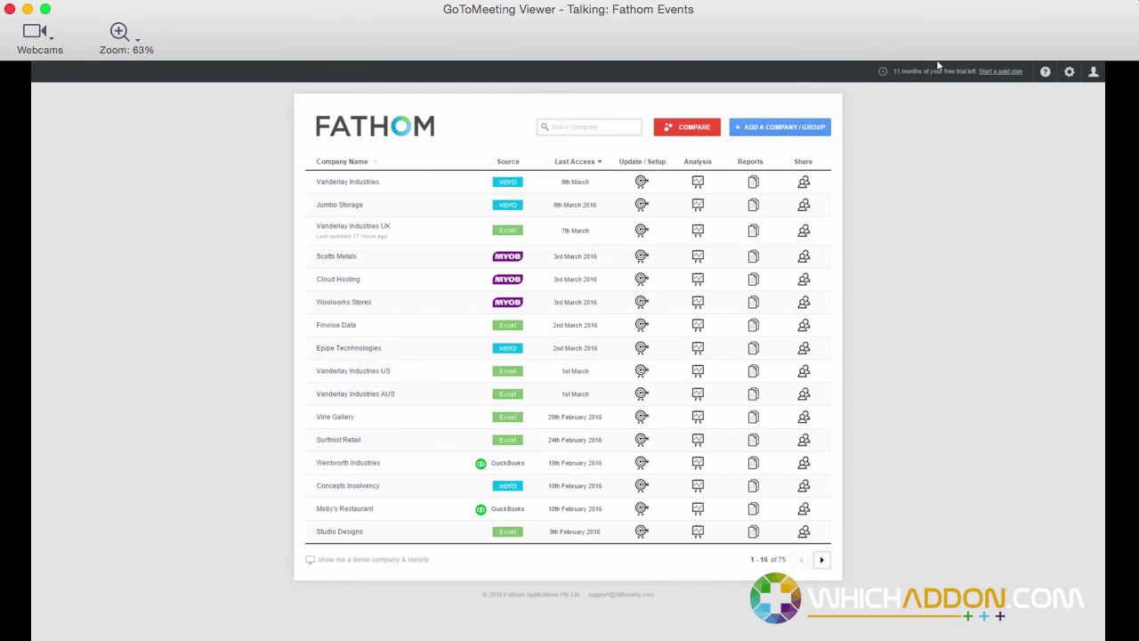
{"action": "left_click", "coordinate": [714, 126]}
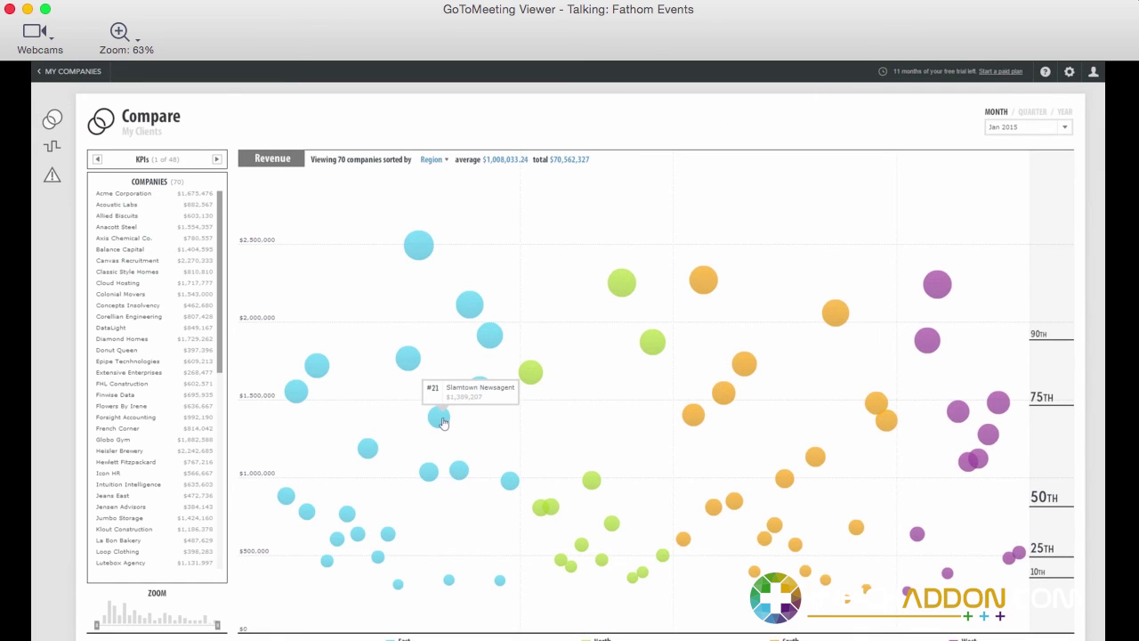
Label Slamtown Newsagent, Sandstone Agency and Oliver & Co Lawyers on the revenue chart
{"action": "left_click", "coordinate": [440, 418]}
{"action": "left_click", "coordinate": [592, 480]}
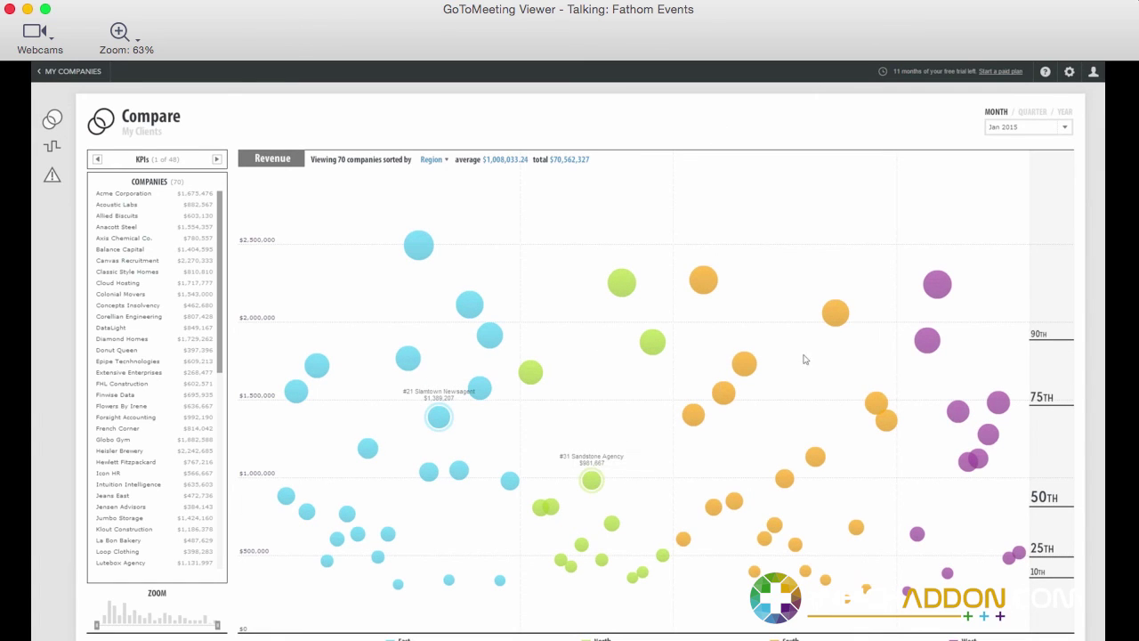
{"action": "left_click", "coordinate": [837, 312]}
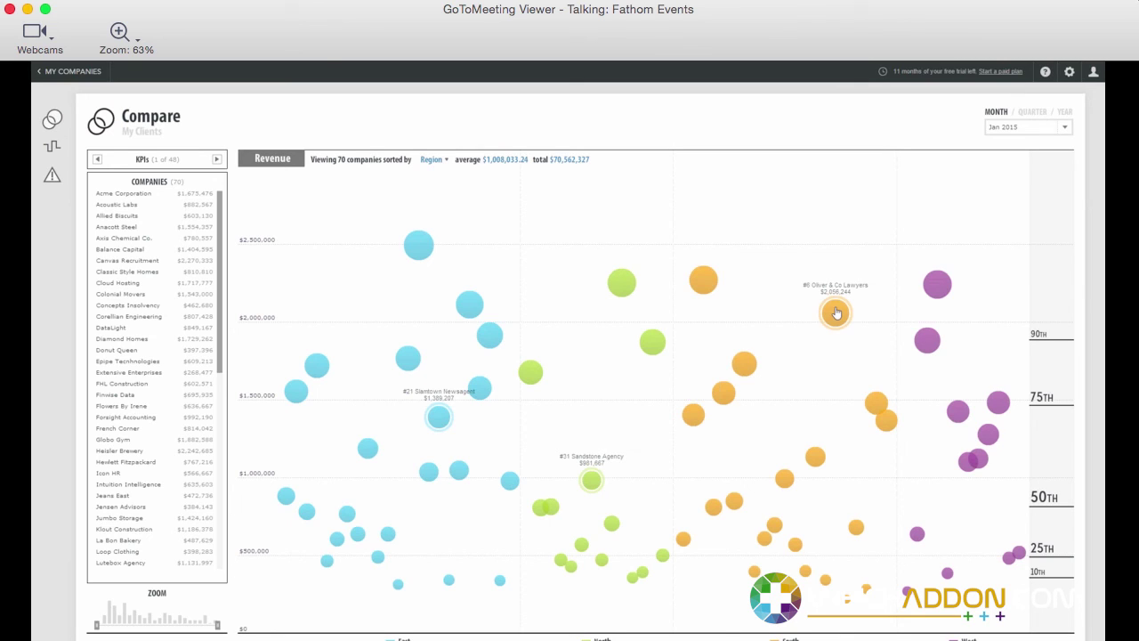
Try sorting by Location and Result, return to Region, and switch the month to Dec 2014
{"action": "left_click", "coordinate": [435, 160]}
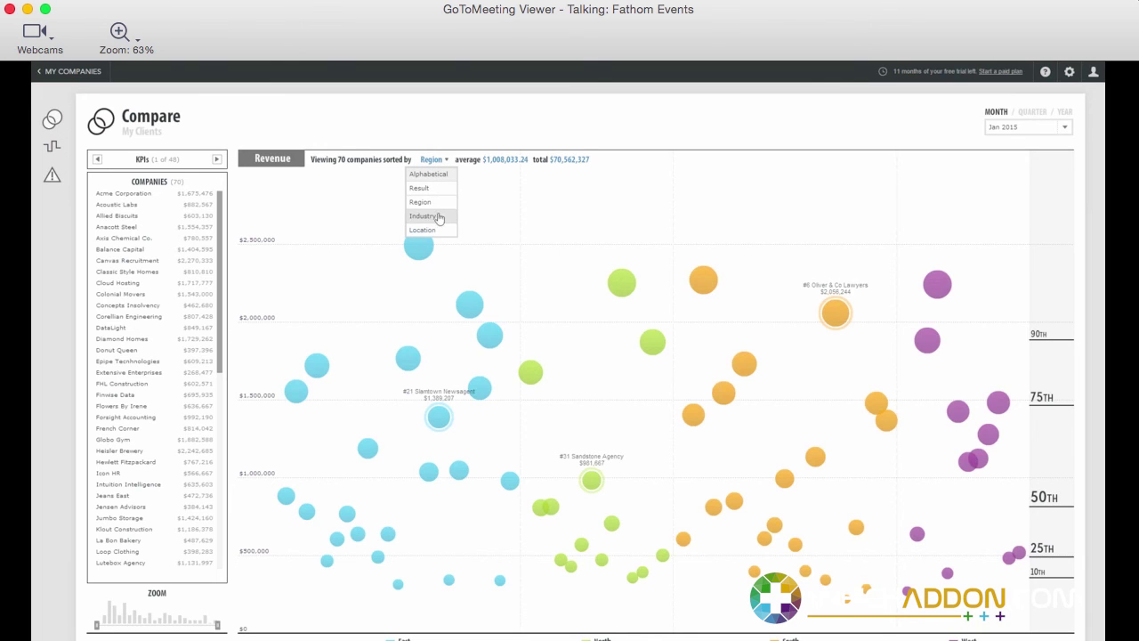
{"action": "left_click", "coordinate": [438, 234]}
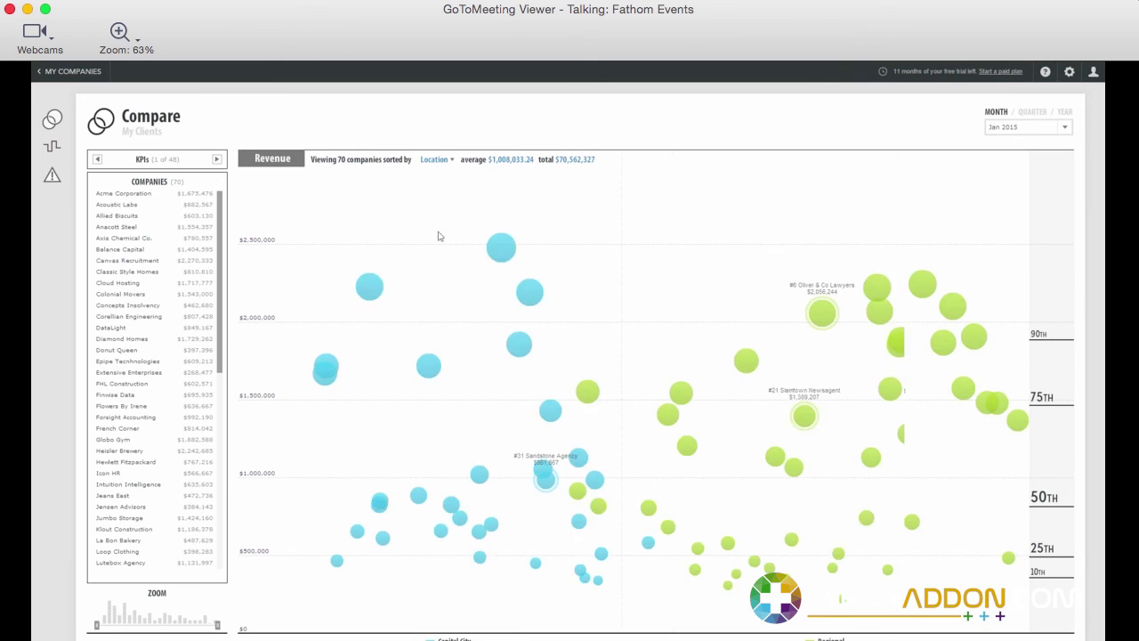
{"action": "left_click", "coordinate": [436, 159]}
{"action": "left_click", "coordinate": [436, 188]}
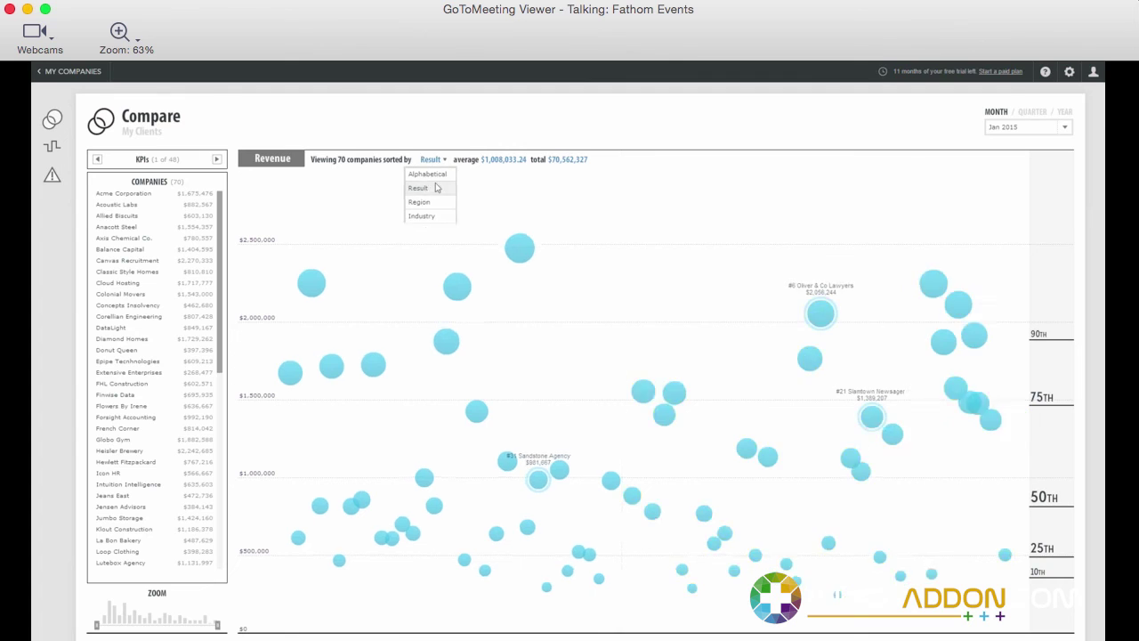
{"action": "left_click", "coordinate": [440, 161]}
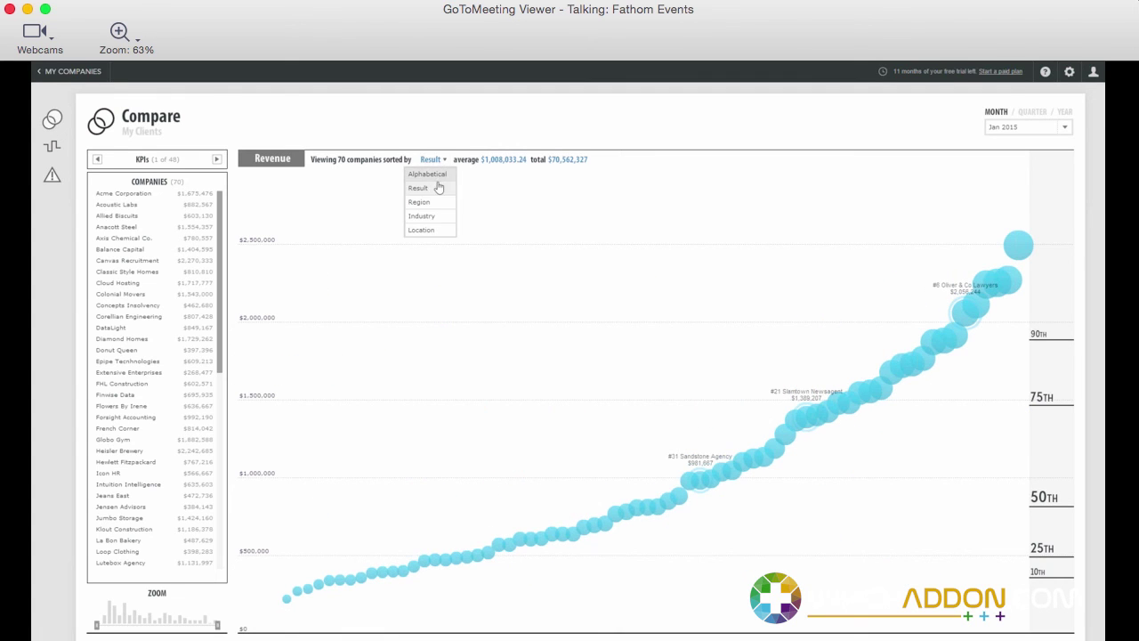
{"action": "left_click", "coordinate": [437, 204]}
{"action": "left_click", "coordinate": [996, 128]}
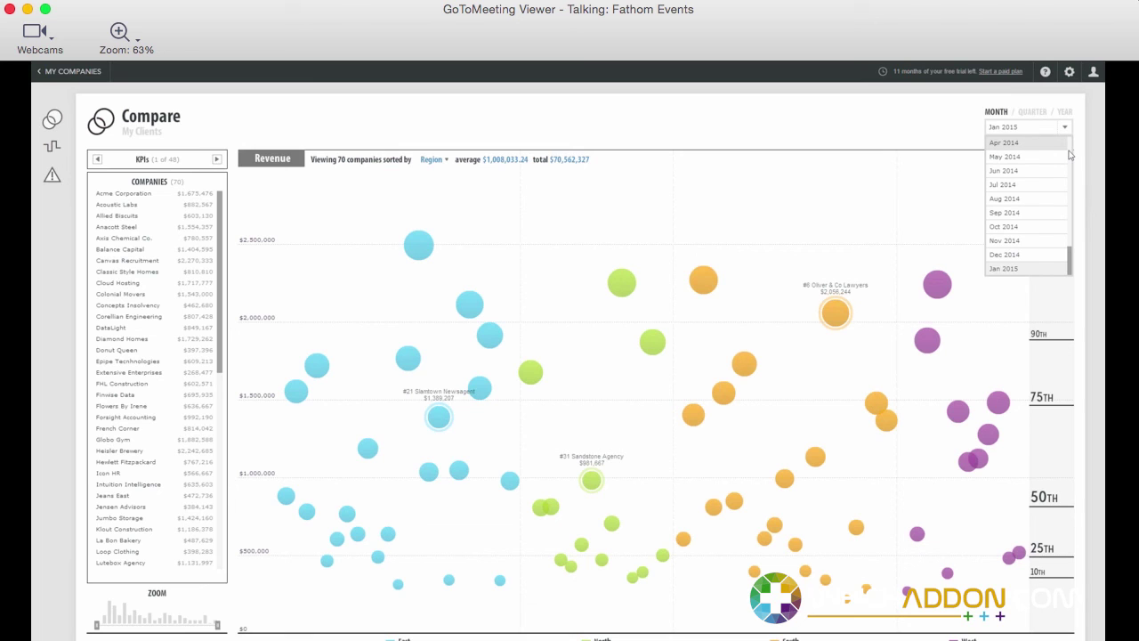
{"action": "left_click", "coordinate": [1006, 255]}
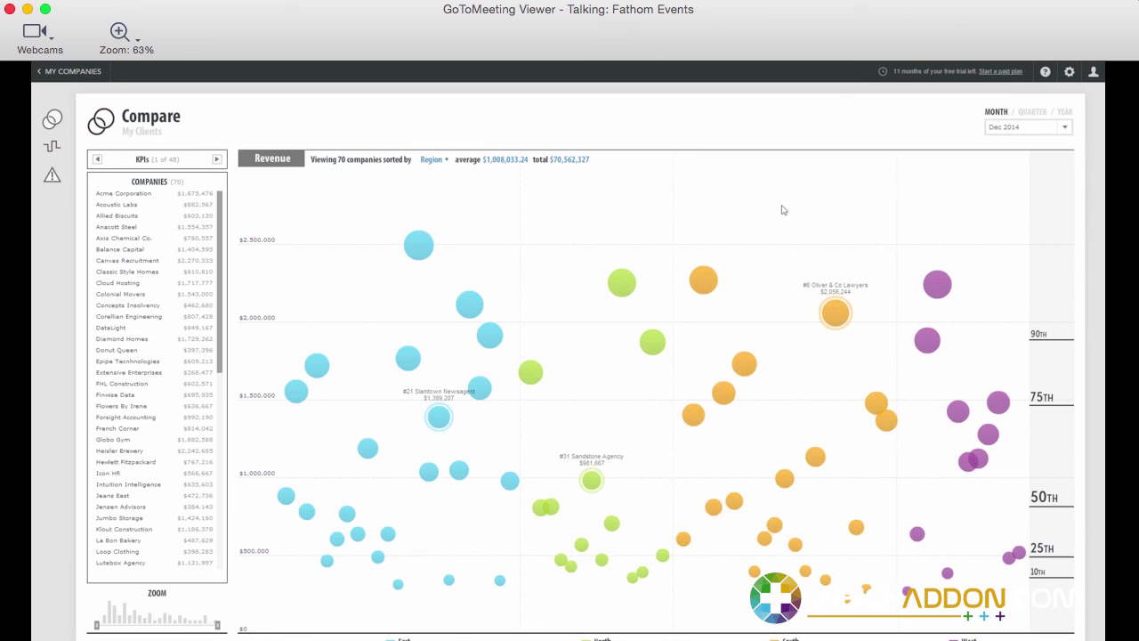
Step the KPI past Gross Profit and Operating Profit to EBIT, zooming out the outlier to 69 companies
{"action": "left_click", "coordinate": [160, 159]}
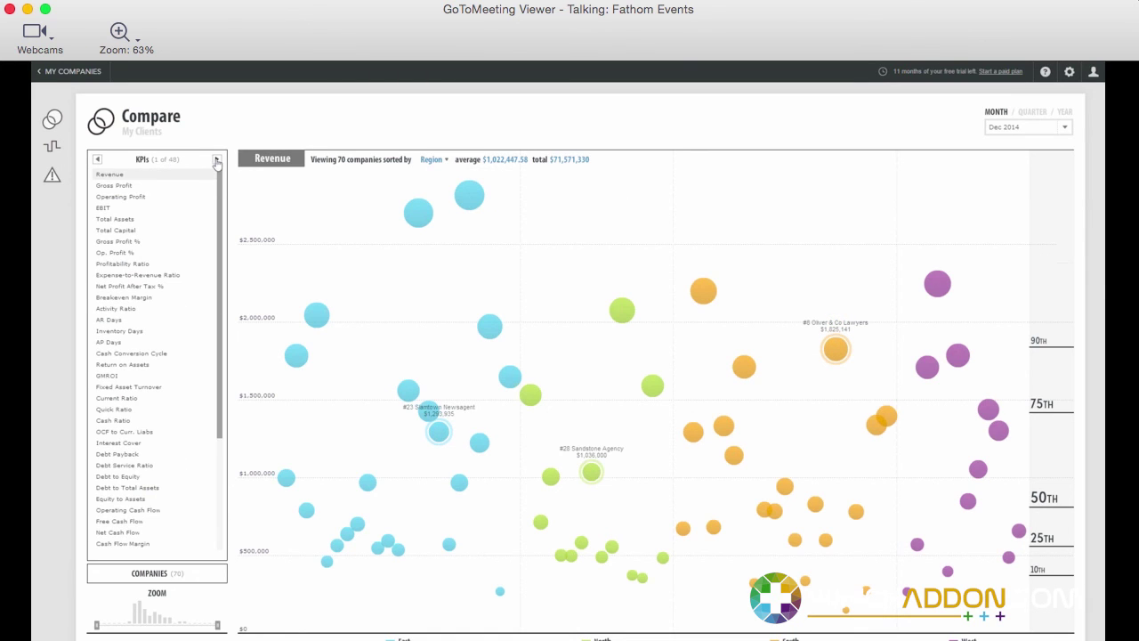
{"action": "left_click", "coordinate": [216, 160]}
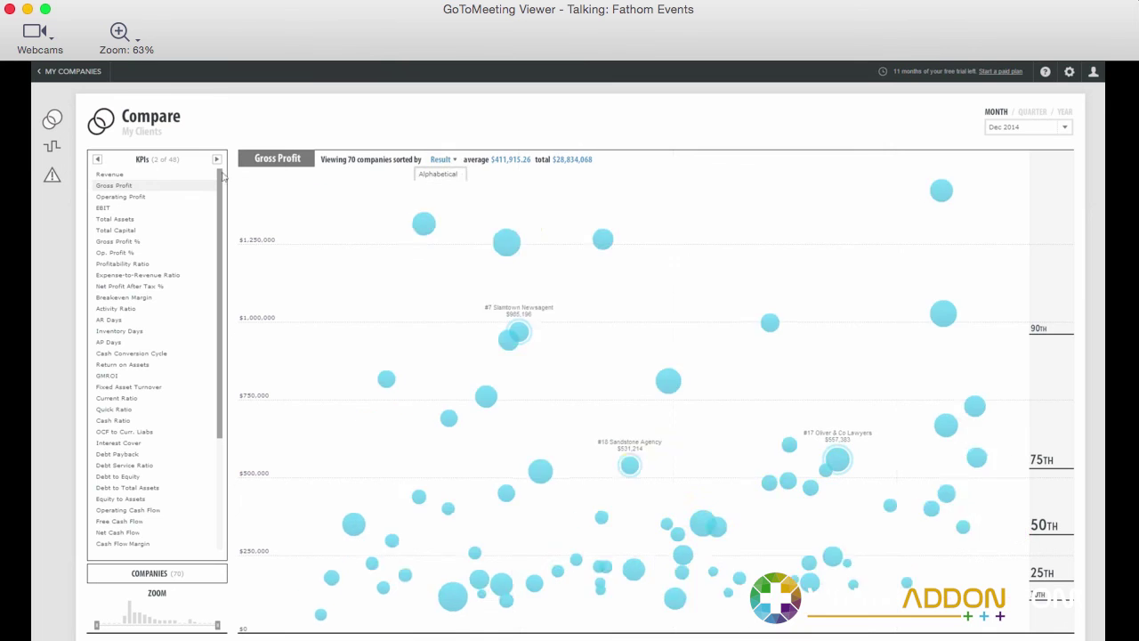
{"action": "left_click", "coordinate": [216, 160]}
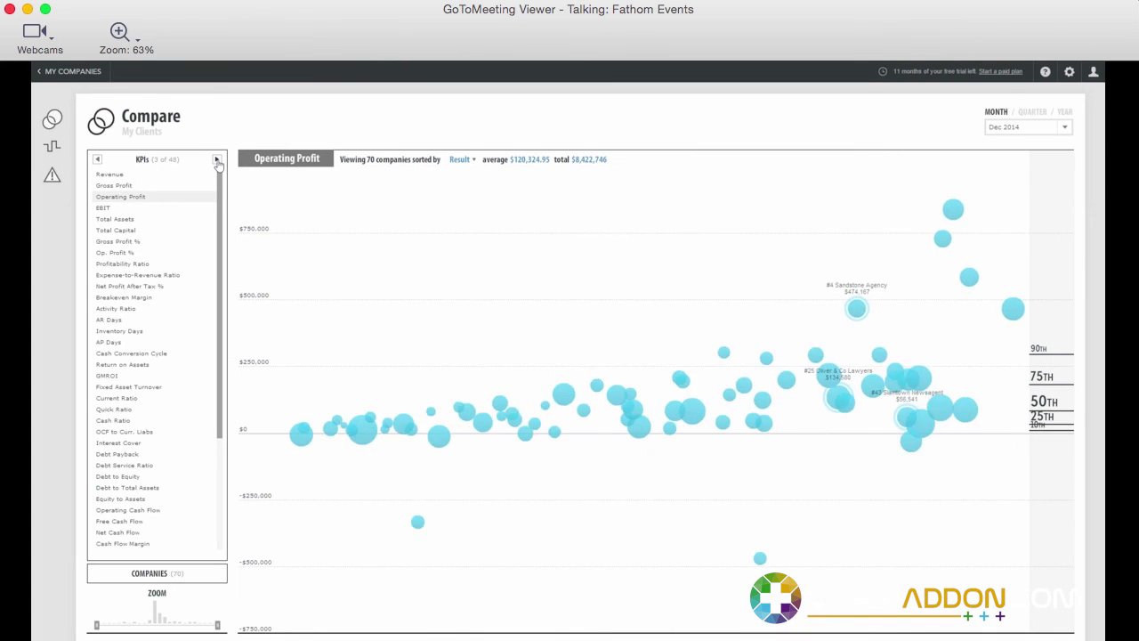
{"action": "left_click", "coordinate": [216, 160]}
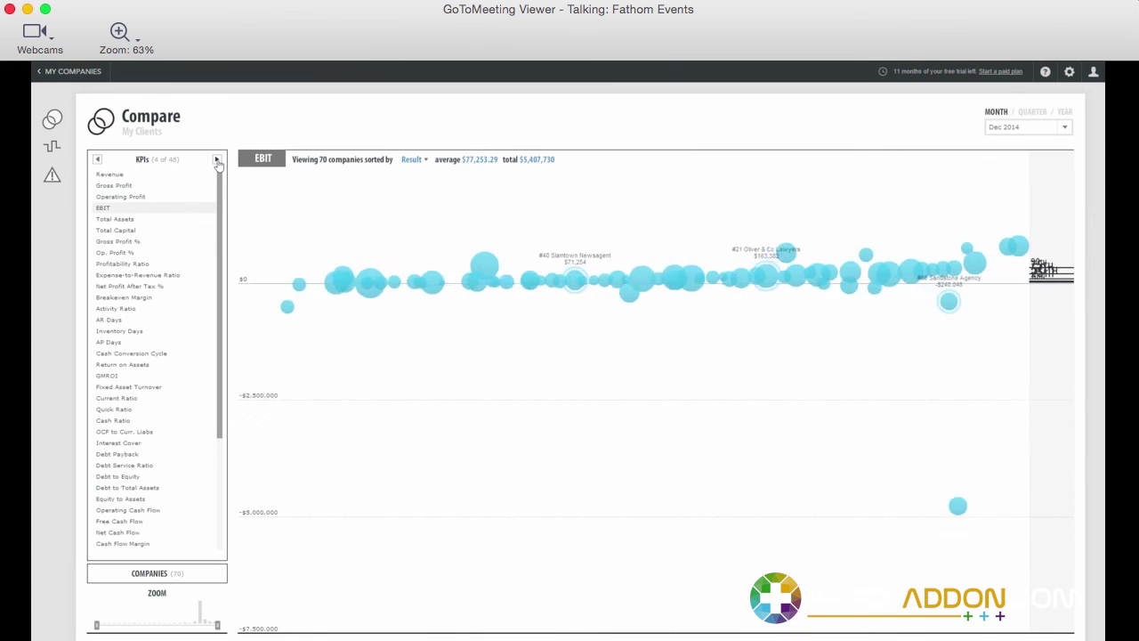
{"action": "left_click_drag", "start_coordinate": [98, 626], "coordinate": [182, 625]}
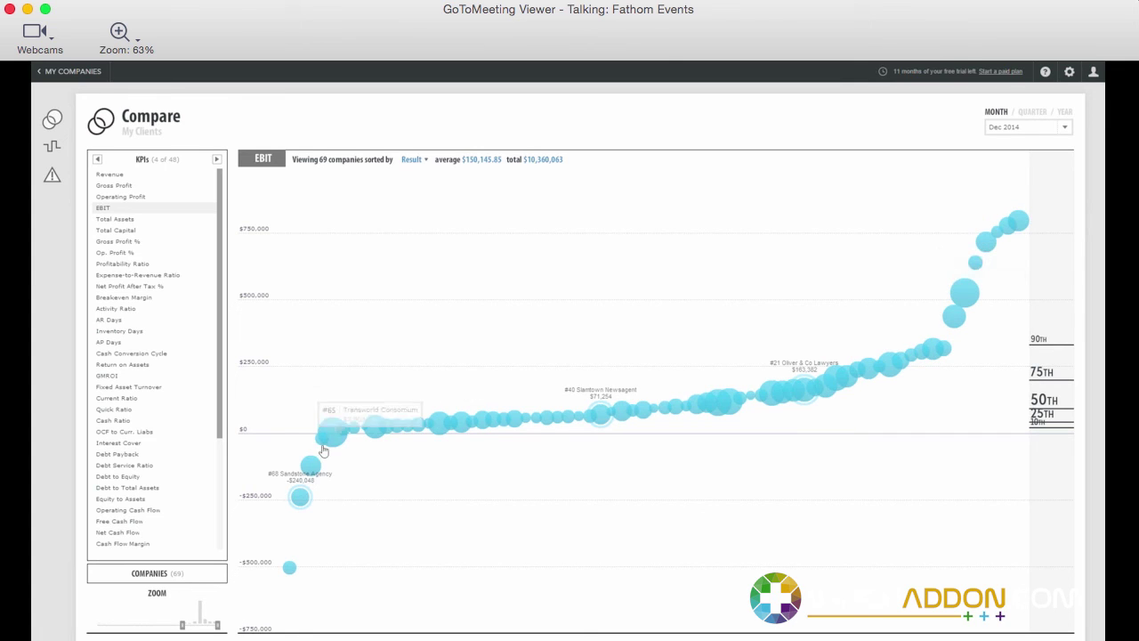
{"action": "left_click", "coordinate": [154, 165]}
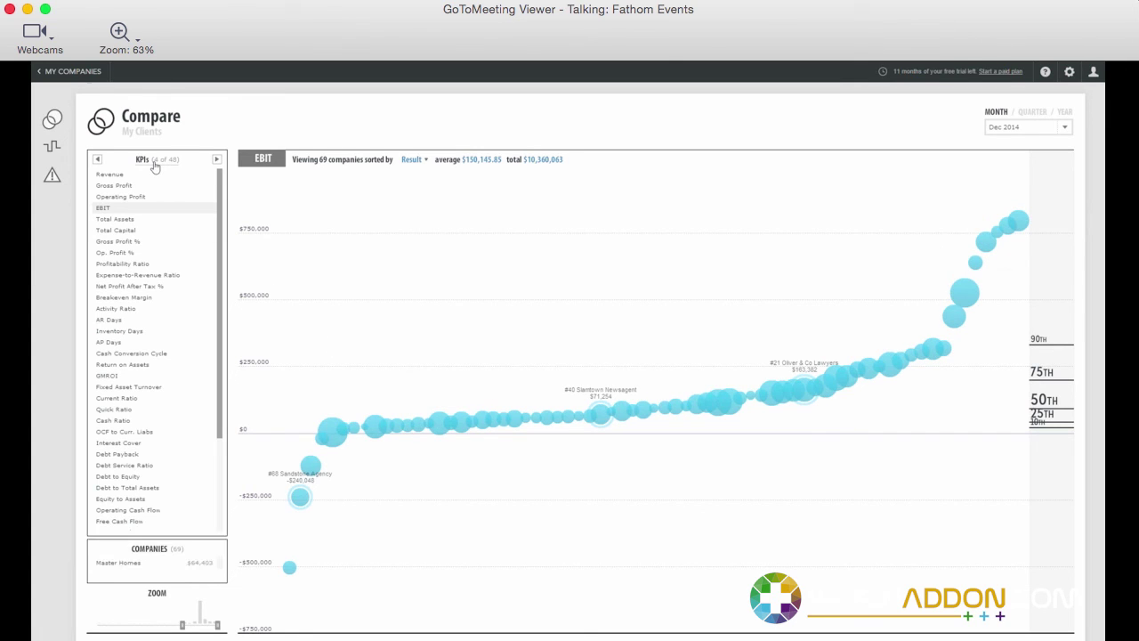